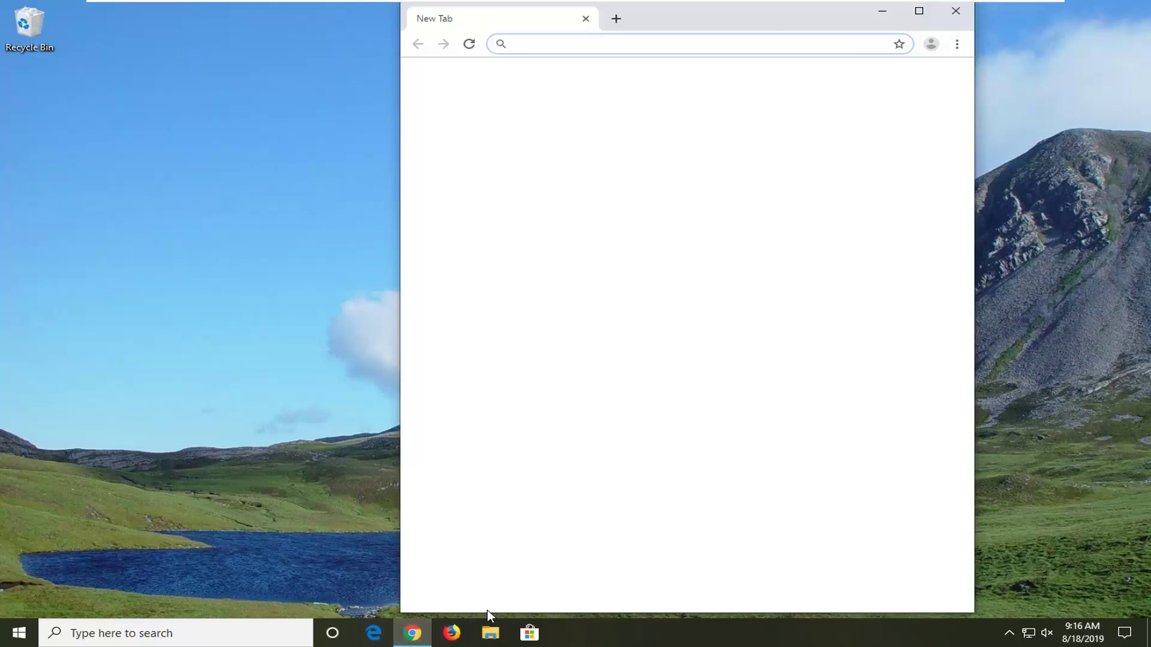
Maximize Chrome and run a Google search for 'recurva'.
click(927, 16)
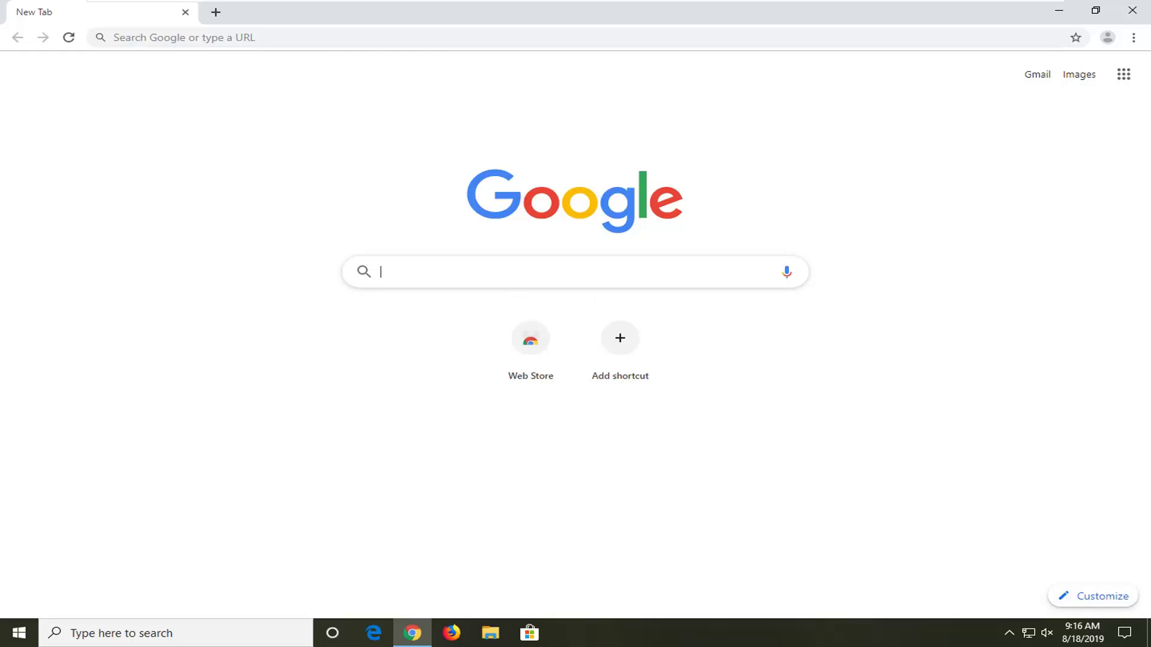
text(recurva)
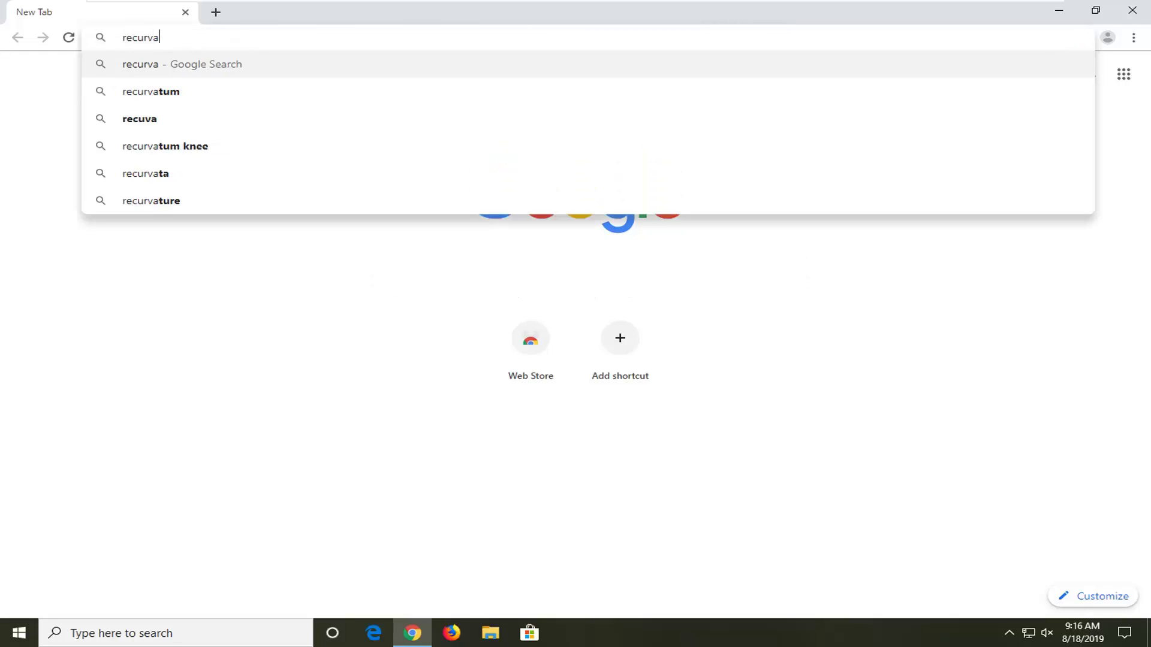
key(Return)
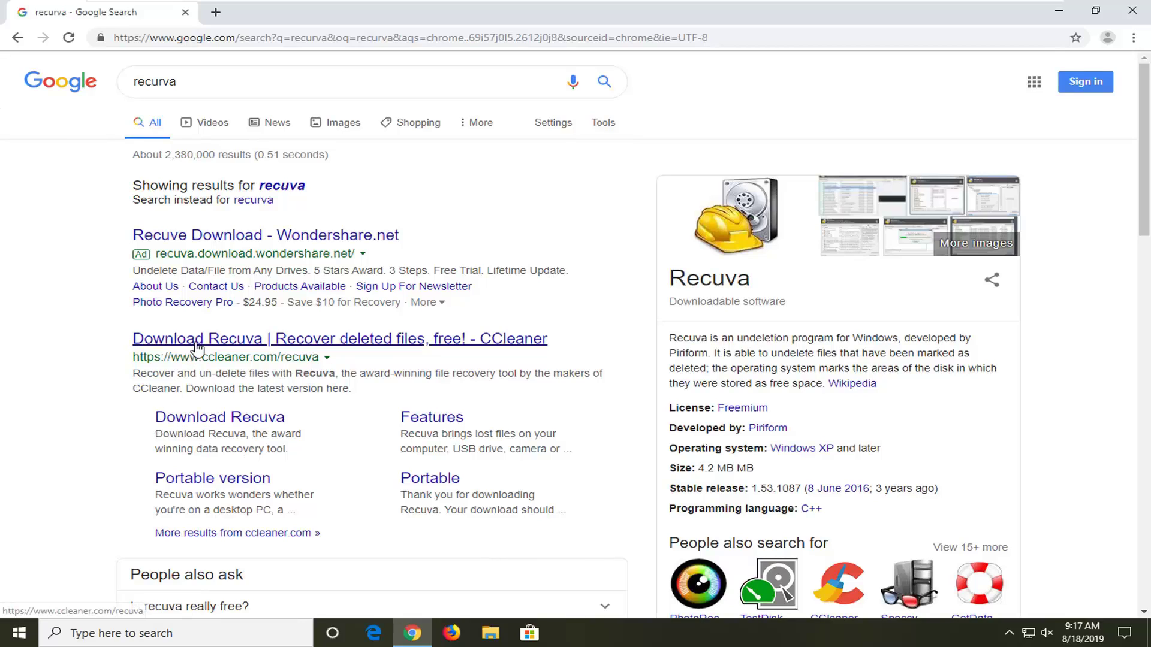
Open the CCleaner Download Recuva result and go to the Download Free Version comparison page.
click(234, 347)
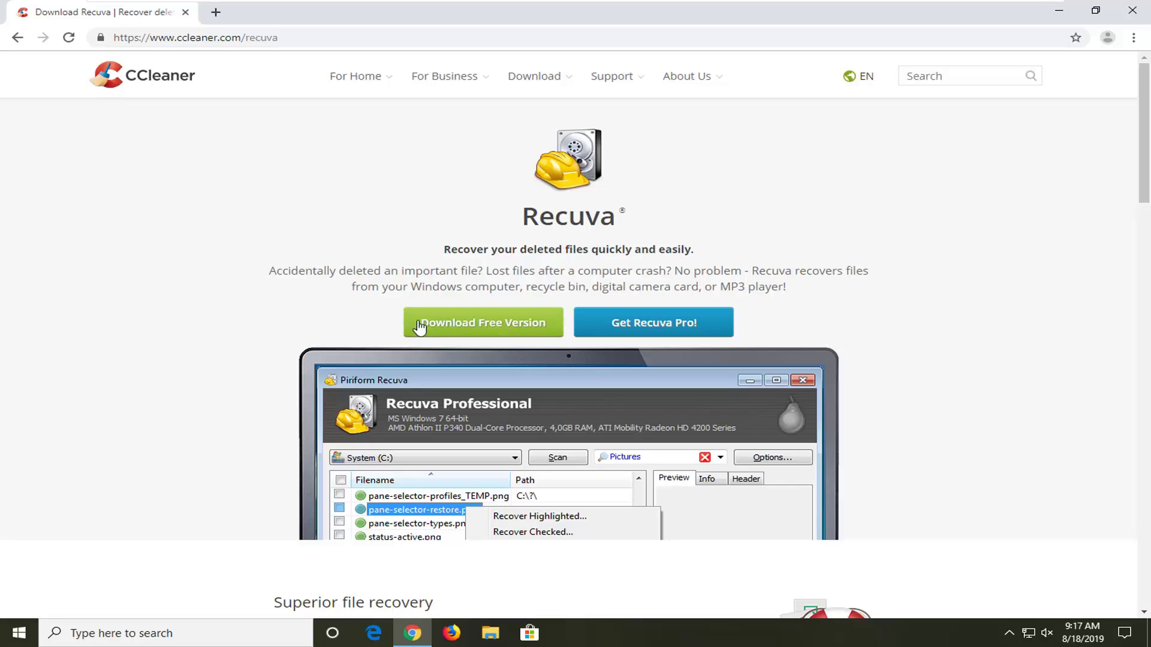
click(507, 327)
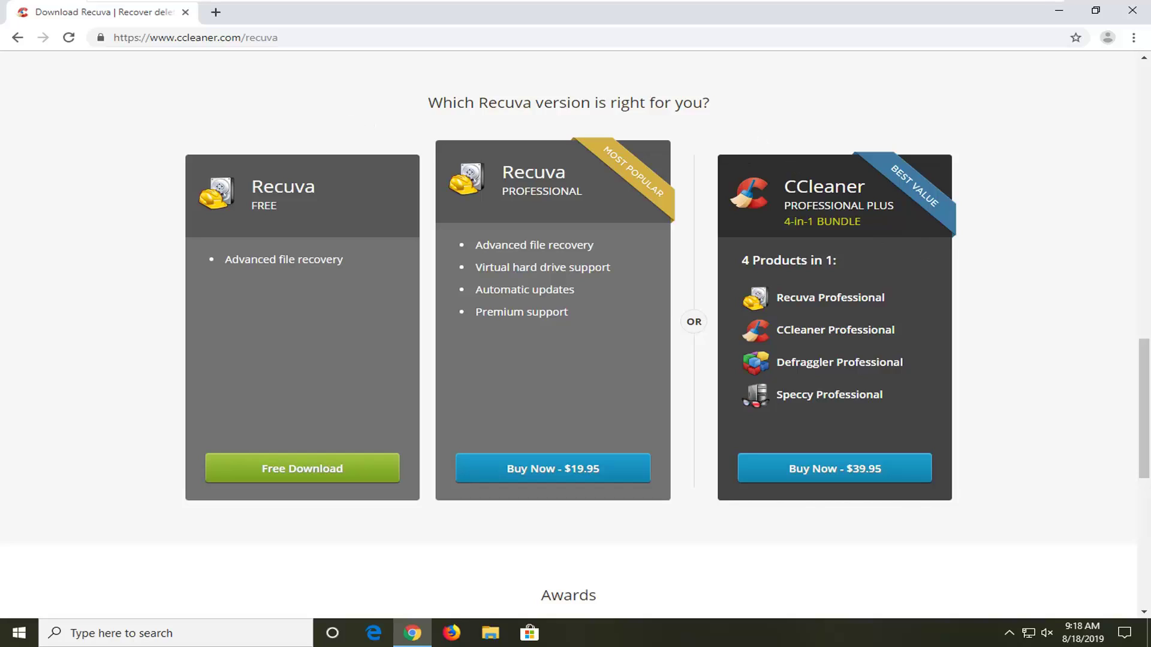
Download the free Recuva installer rcsetup153.exe from the CCleaner.com mirror and run it.
click(289, 473)
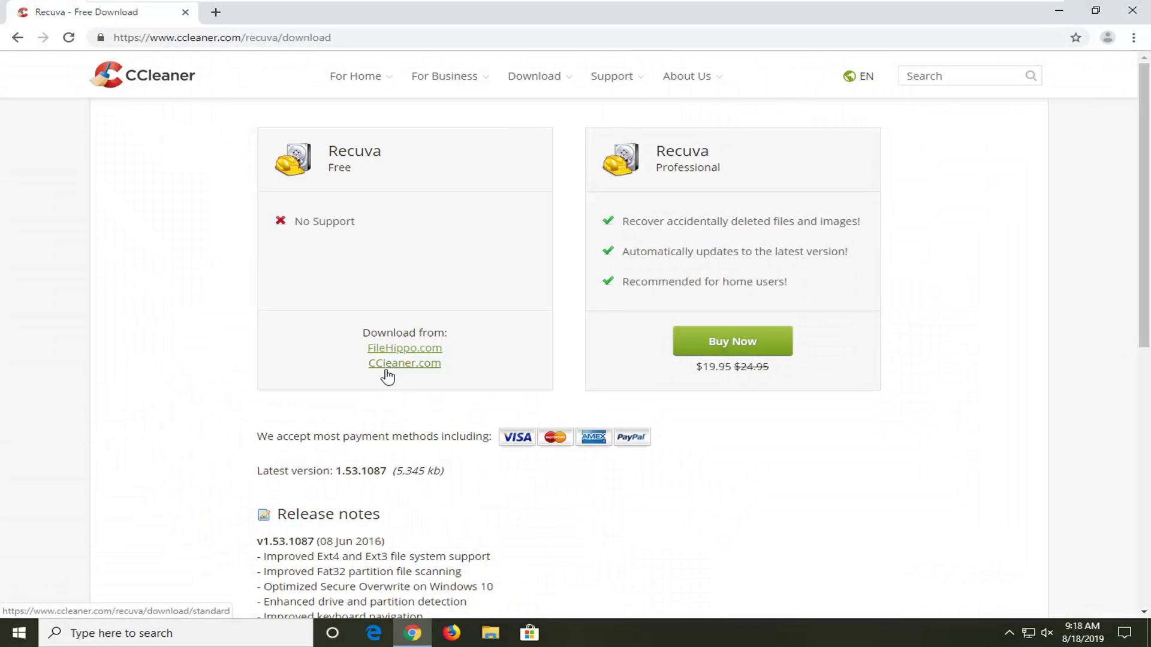
click(370, 376)
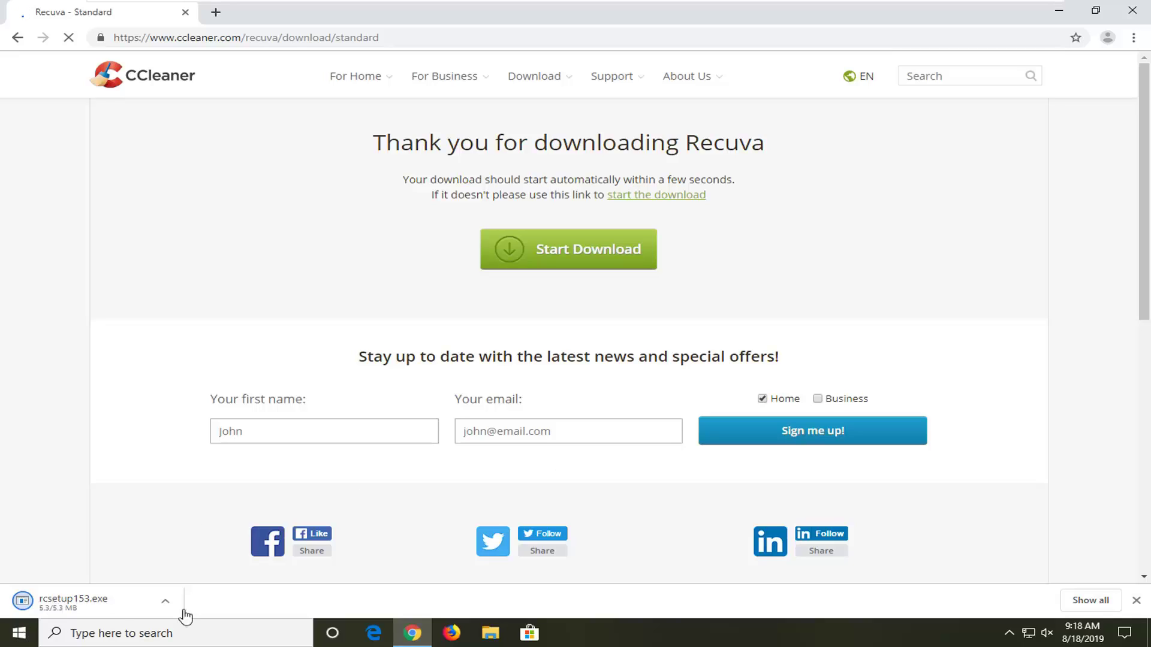
click(84, 601)
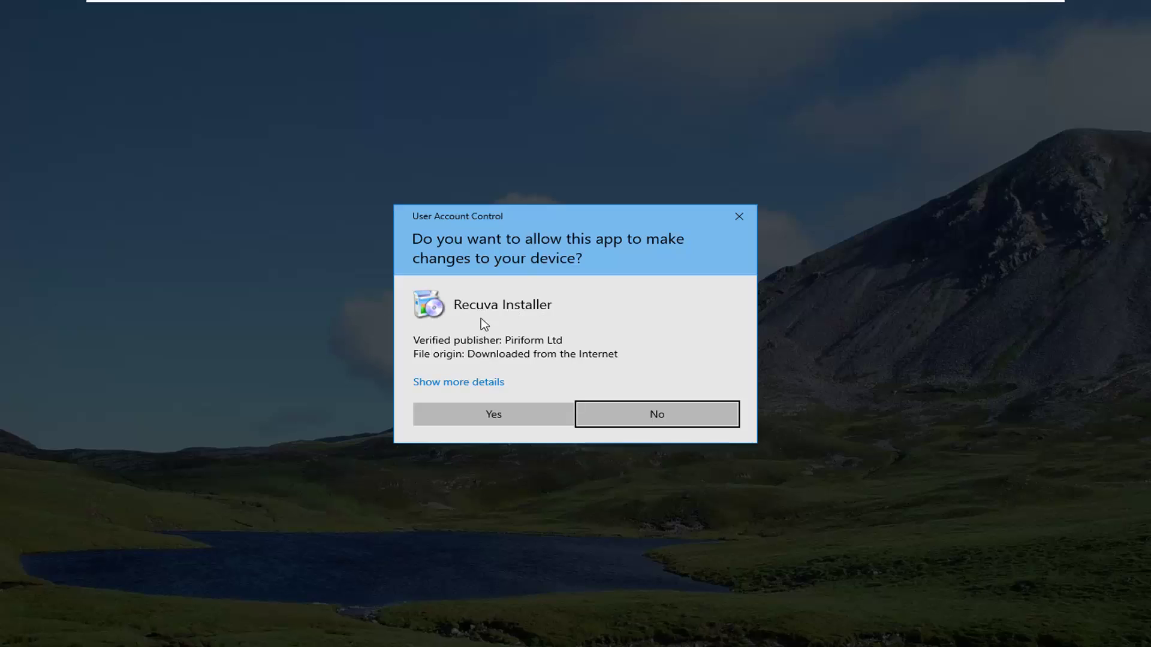
Allow the installer and untick the Recycle Bin and Explorer context-menu scan options.
click(462, 414)
click(1056, 12)
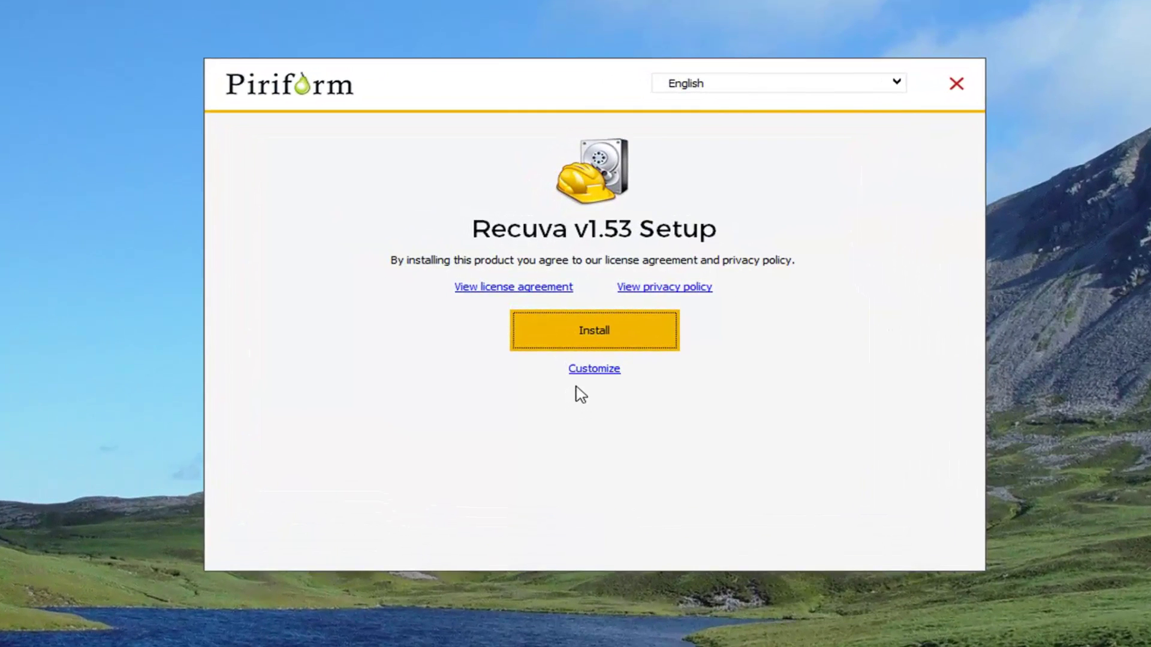
click(594, 369)
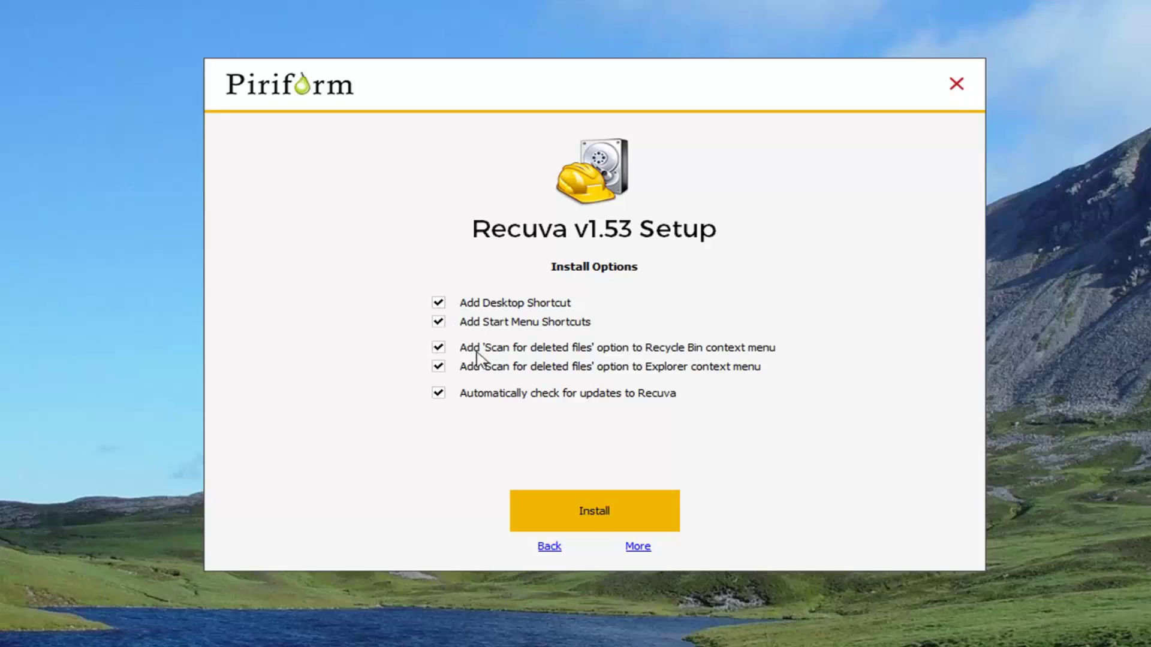
click(438, 348)
click(438, 366)
Install Recuva v1.53, skip the release notes, and launch Recuva.
click(589, 513)
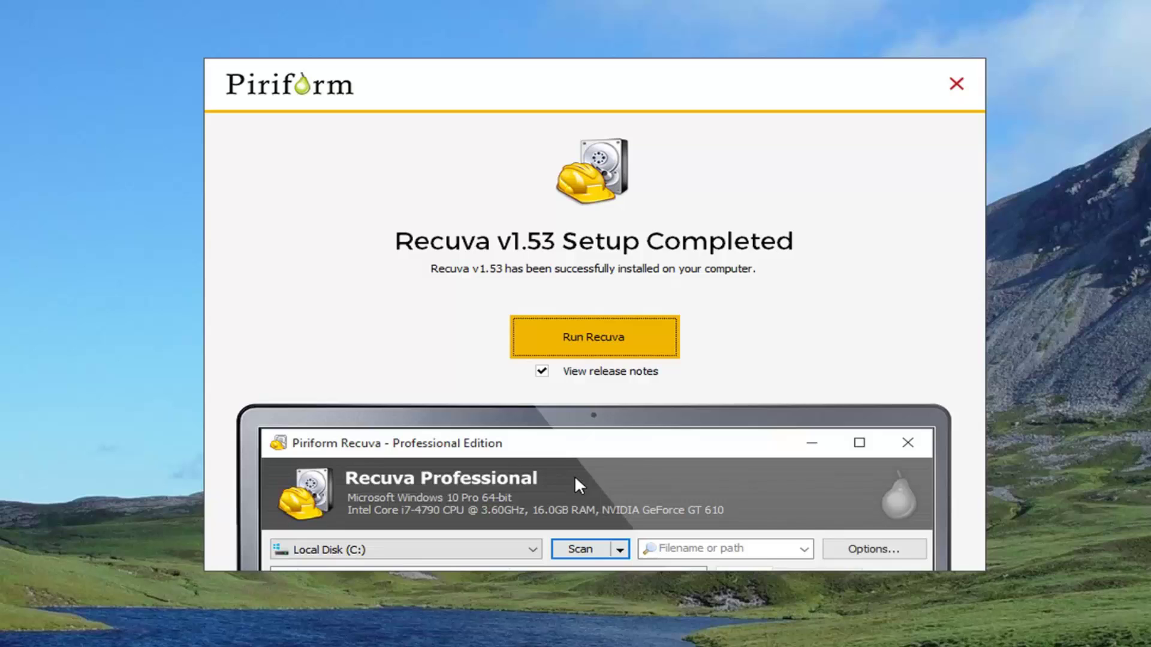
click(541, 372)
click(602, 344)
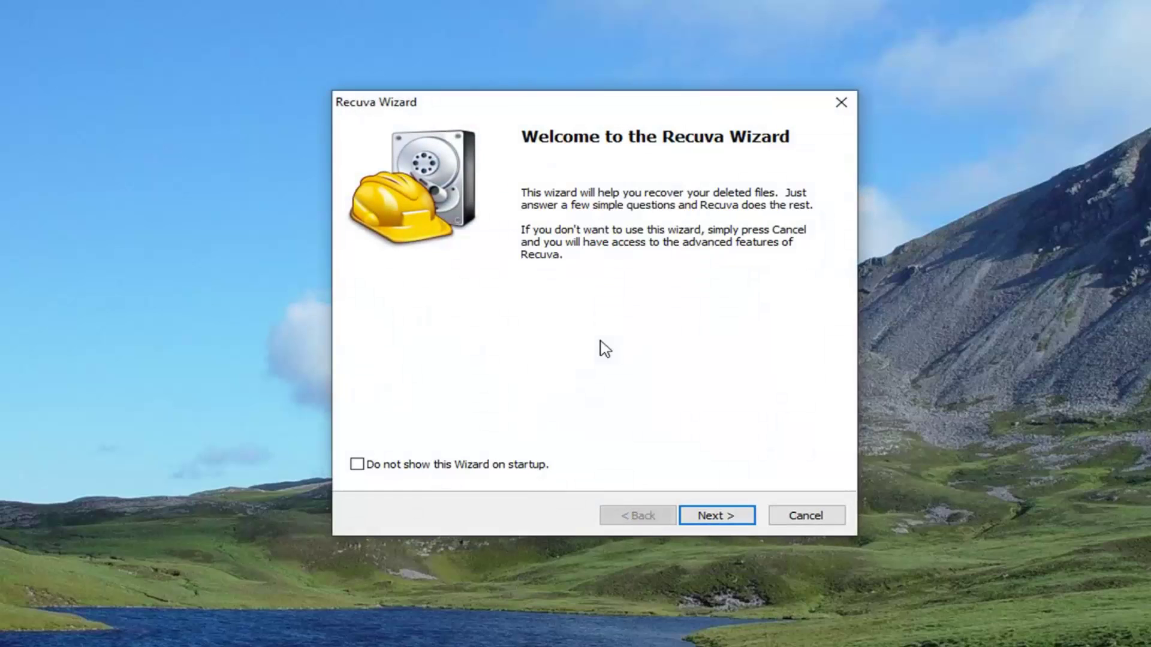
Run the Recuva Wizard with All Files and 'I'm not sure' location, then start the scan.
click(714, 519)
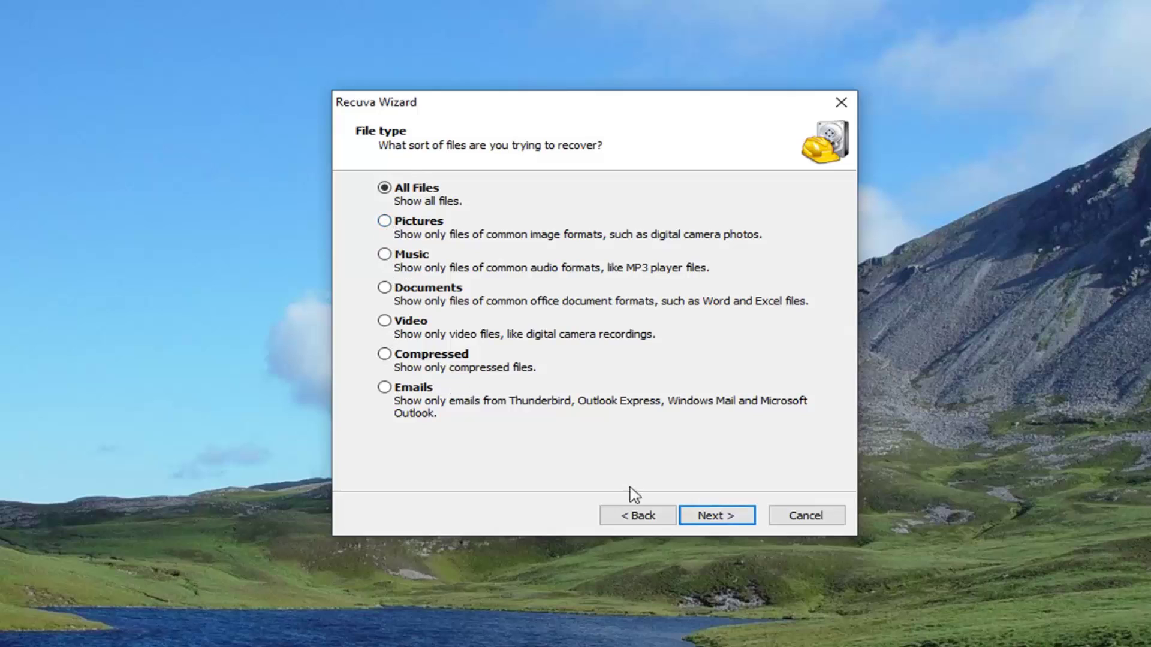
click(731, 522)
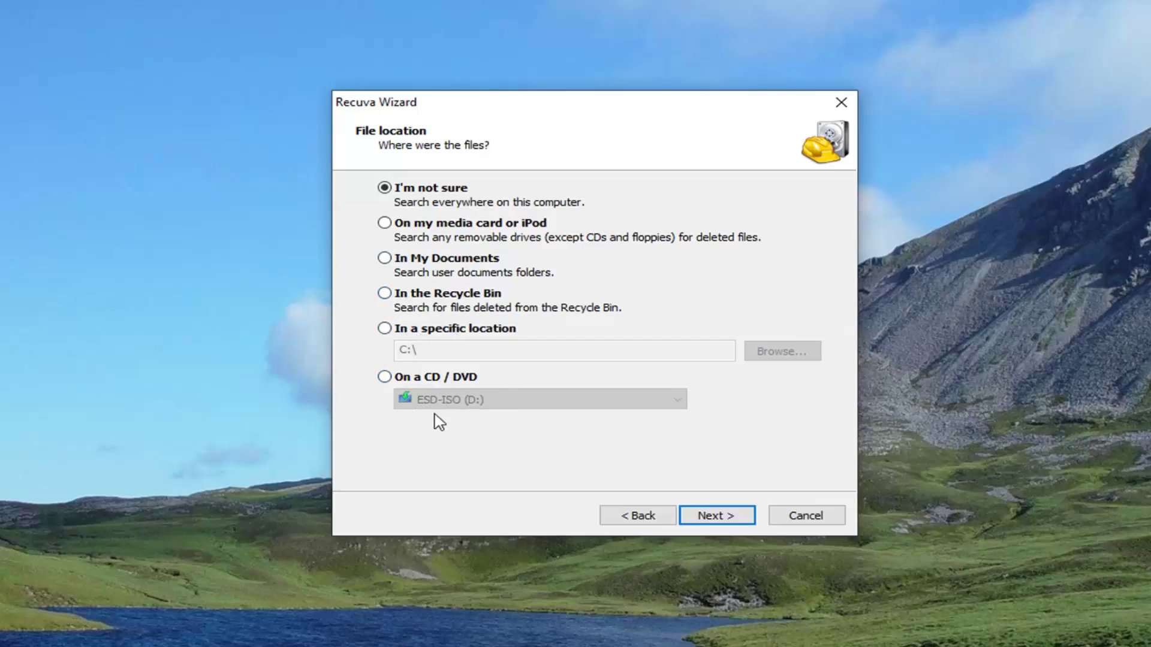
click(716, 515)
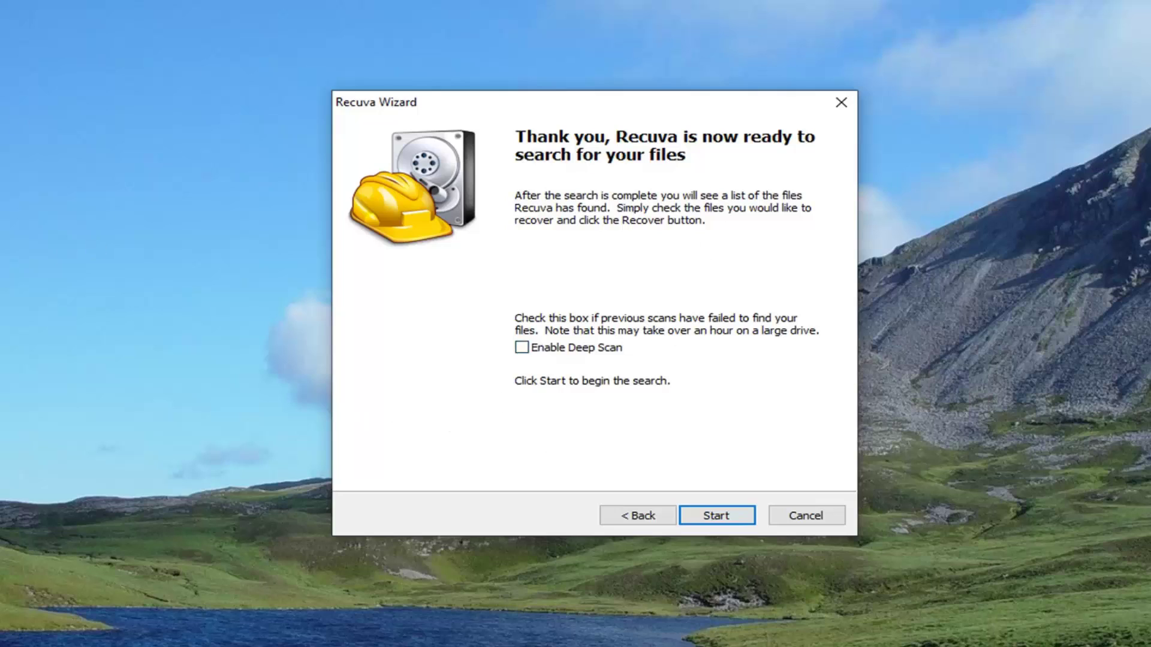
click(714, 520)
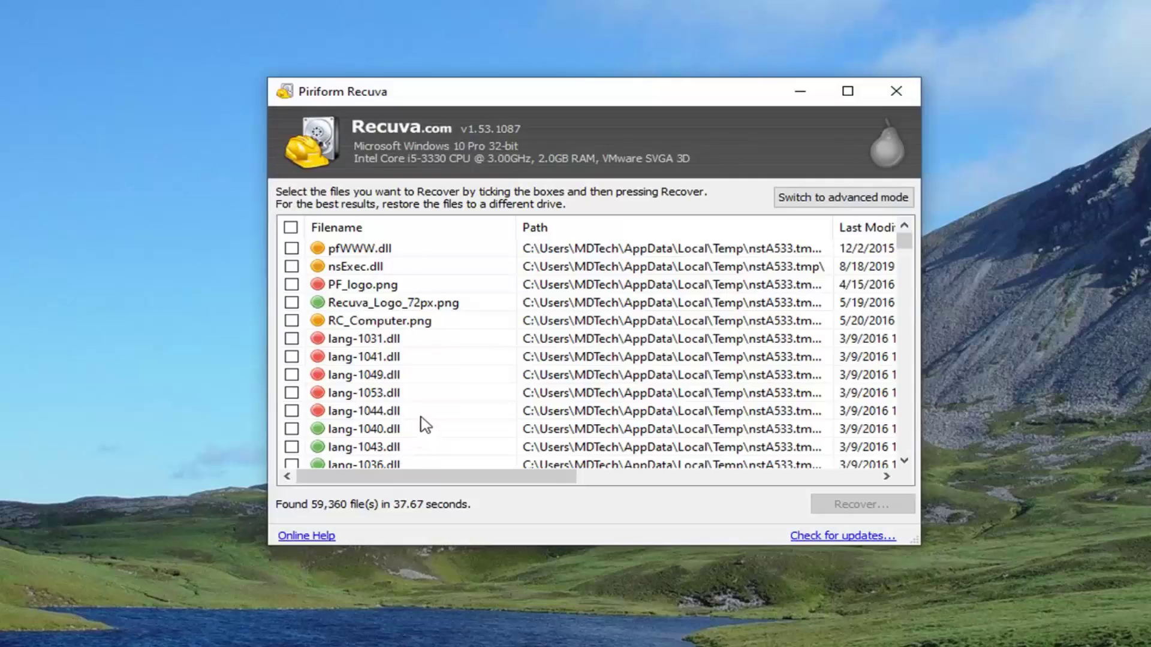
Resize the results columns, widening Filename so full file names are visible.
scroll(423, 422, down, 8)
scroll(412, 423, up, 8)
click(371, 325)
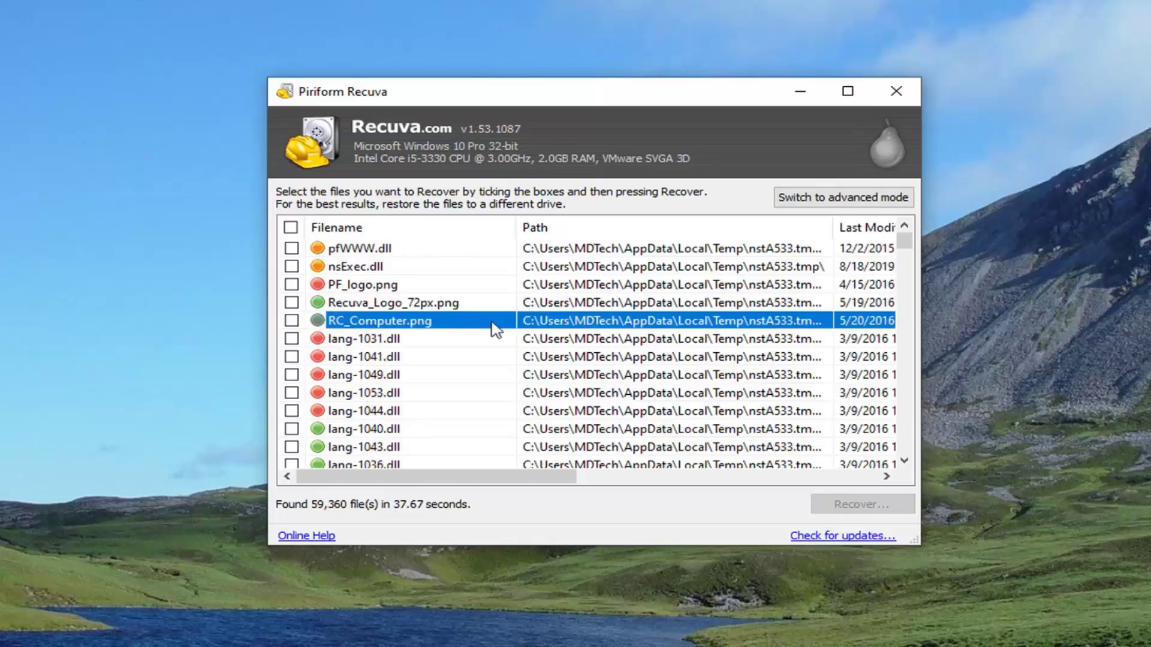
mouse_move(833, 227)
mouse_down()
mouse_move(903, 226)
mouse_move(823, 229)
mouse_up()
drag(905, 242, 909, 296)
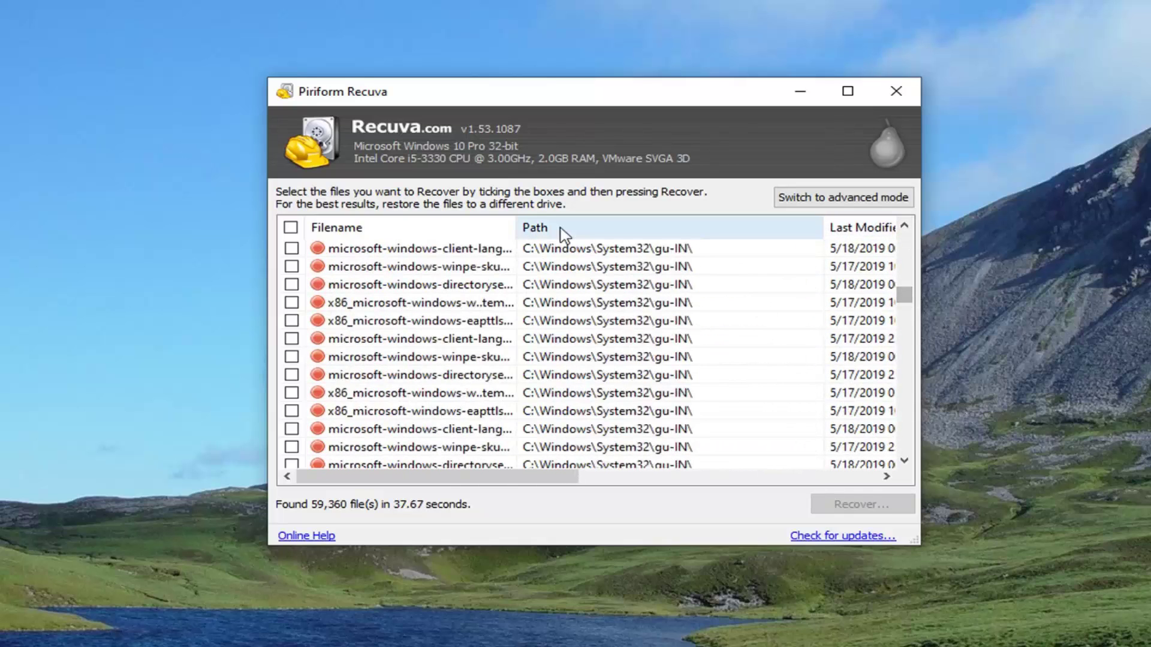
drag(520, 231, 910, 253)
drag(441, 478, 555, 478)
mouse_move(618, 227)
mouse_down()
mouse_move(763, 226)
mouse_move(879, 244)
mouse_move(618, 247)
mouse_up()
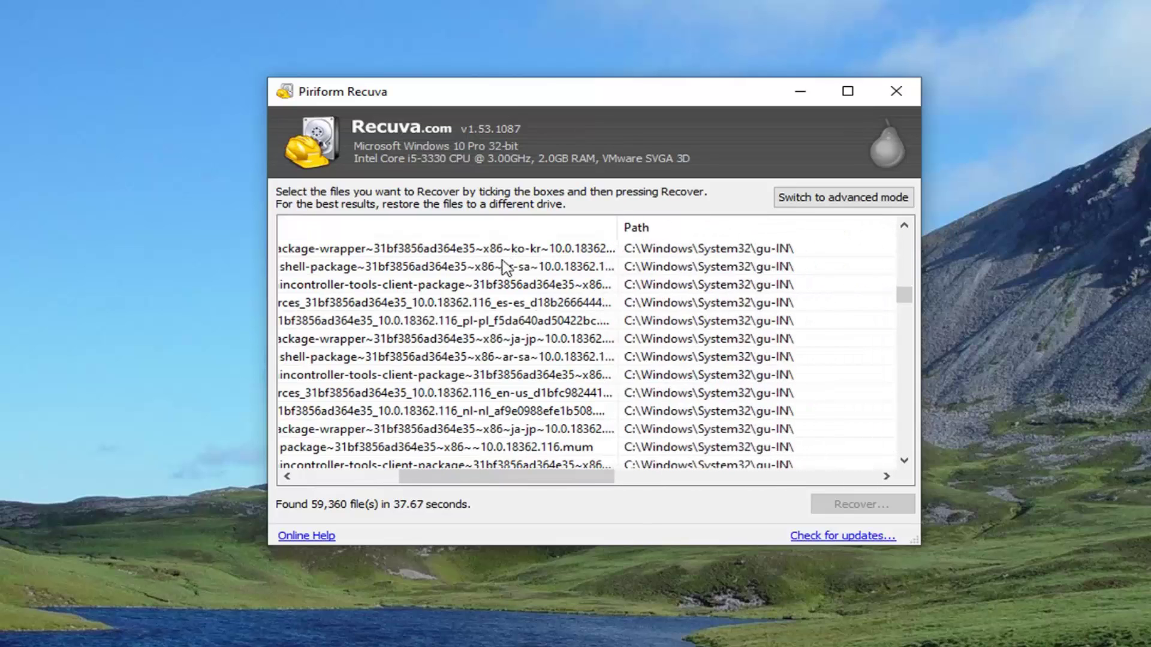
right_click(477, 267)
click(429, 480)
click(370, 483)
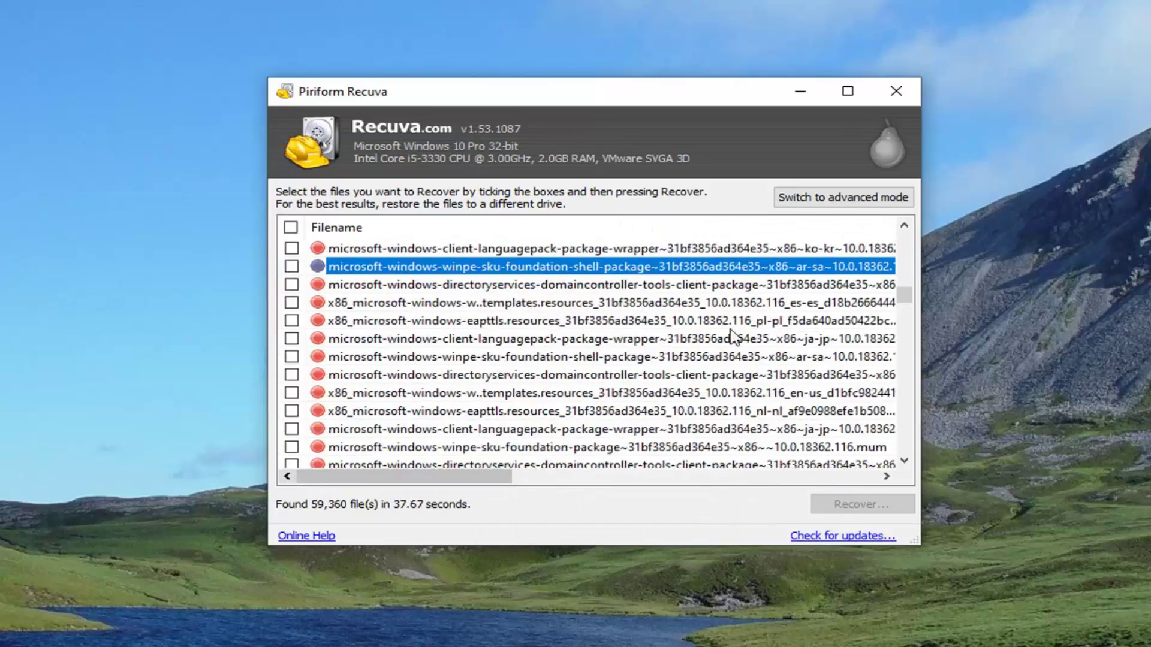
drag(902, 302, 898, 387)
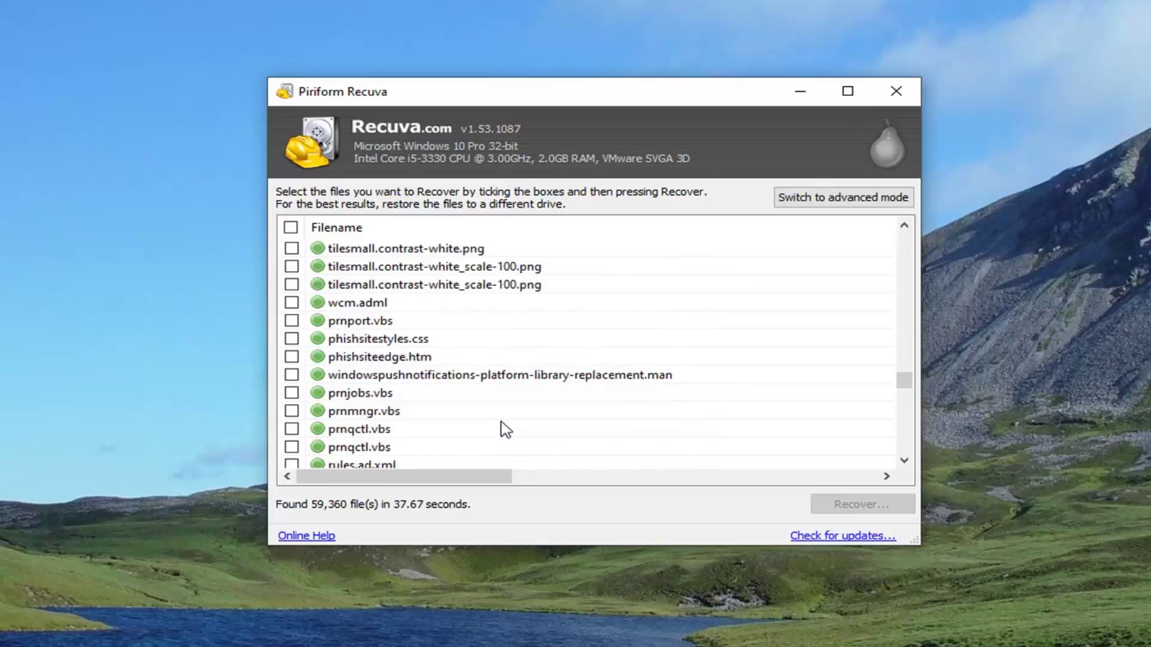
Choose Recover Highlighted for tilesmall.contrast-white_scale-100.png.
click(431, 391)
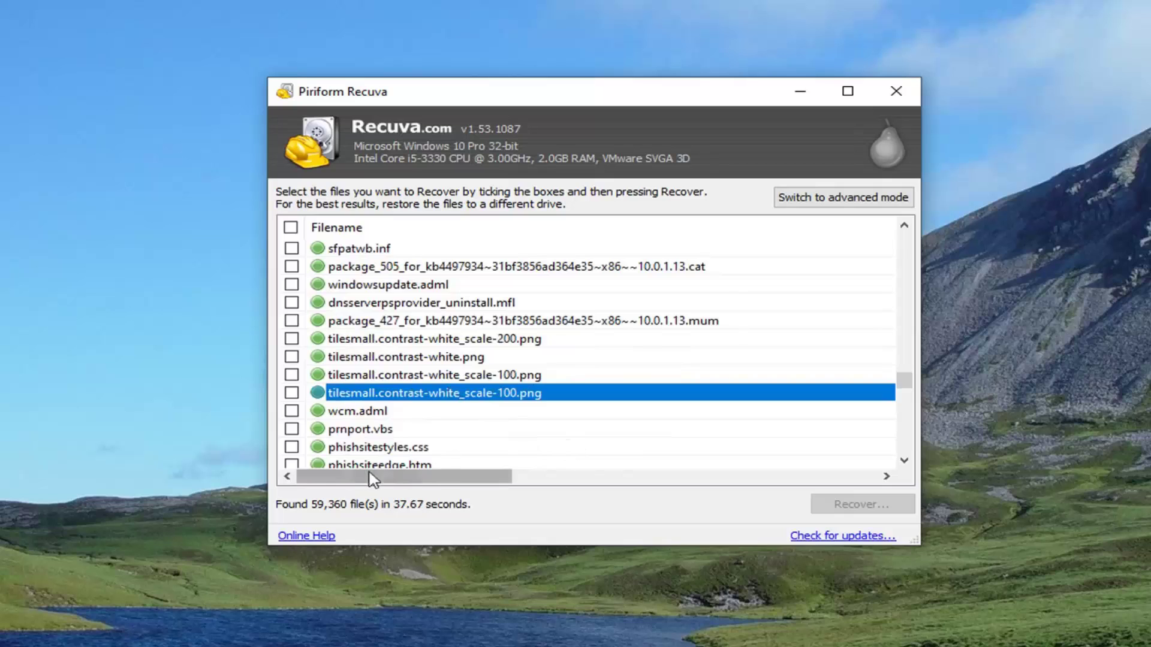
right_click(443, 393)
click(492, 402)
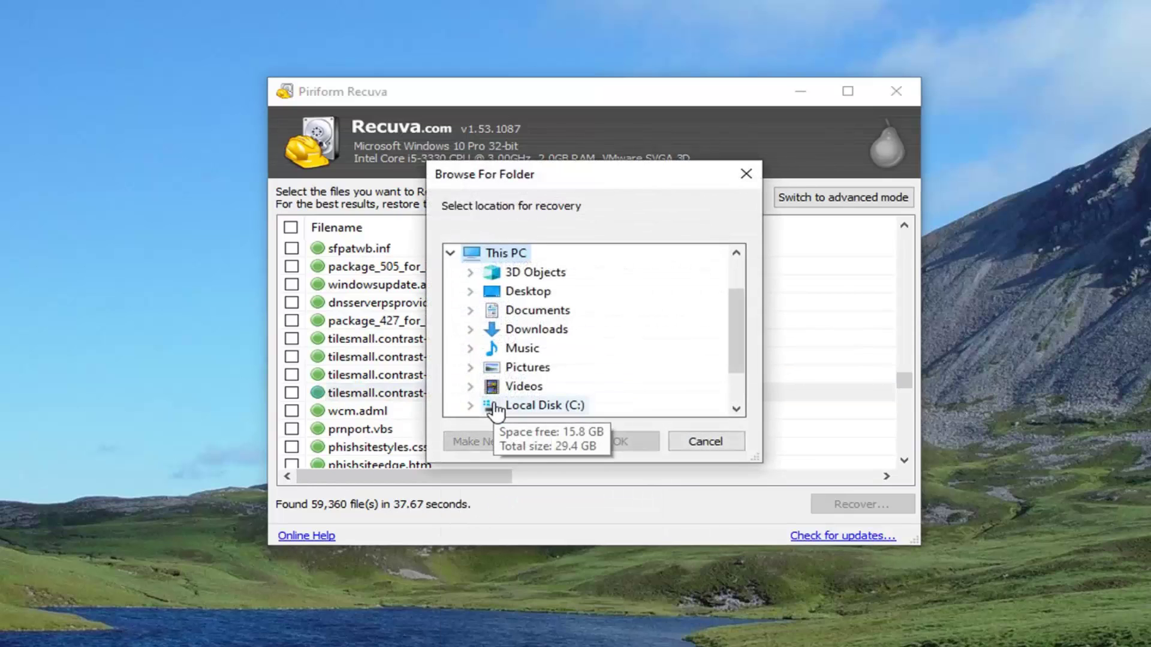
Recover the file into the Desktop folder, accepting the same-drive restore warning.
click(513, 293)
click(611, 446)
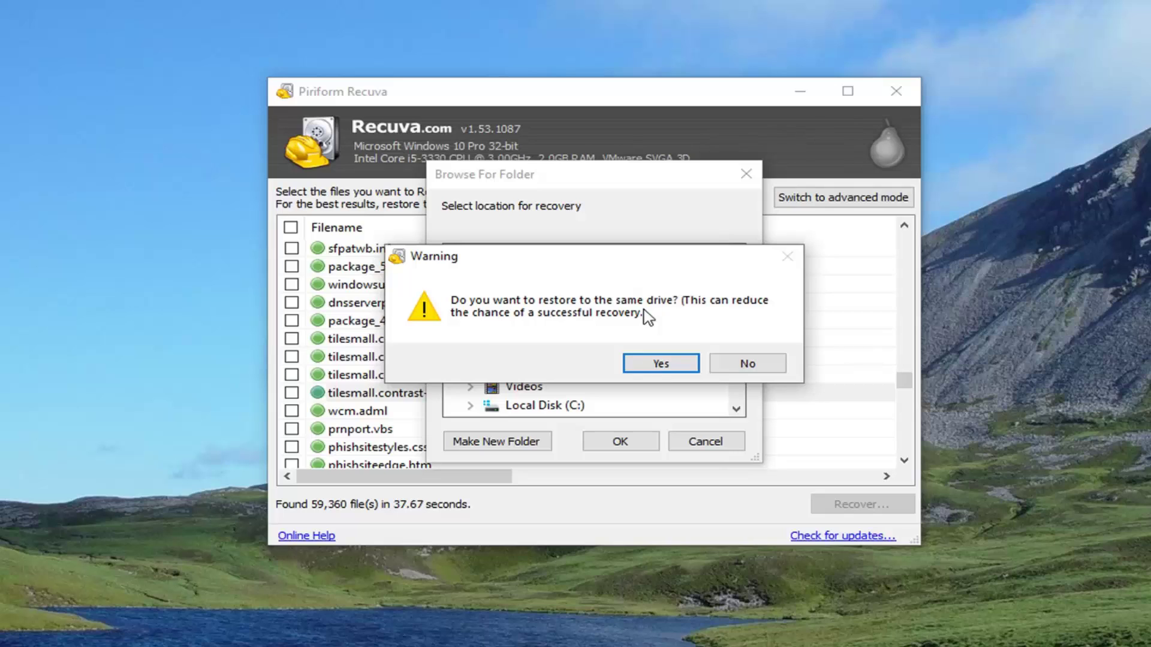
click(663, 367)
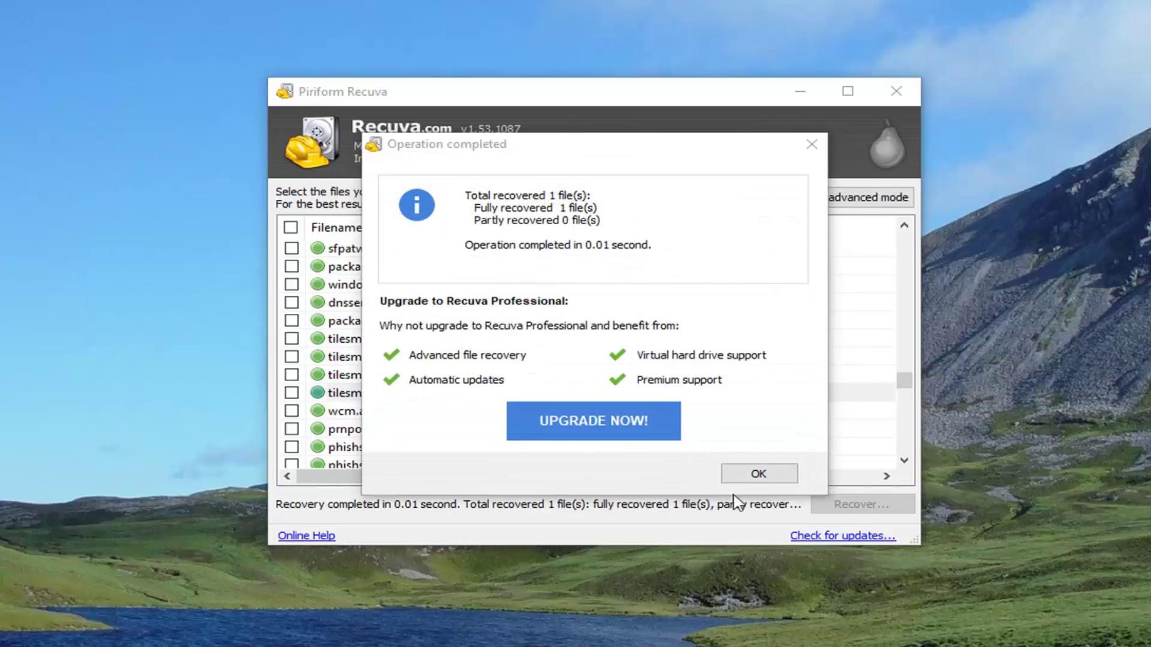
Dismiss the Operation completed summary showing 1 file fully recovered.
click(758, 473)
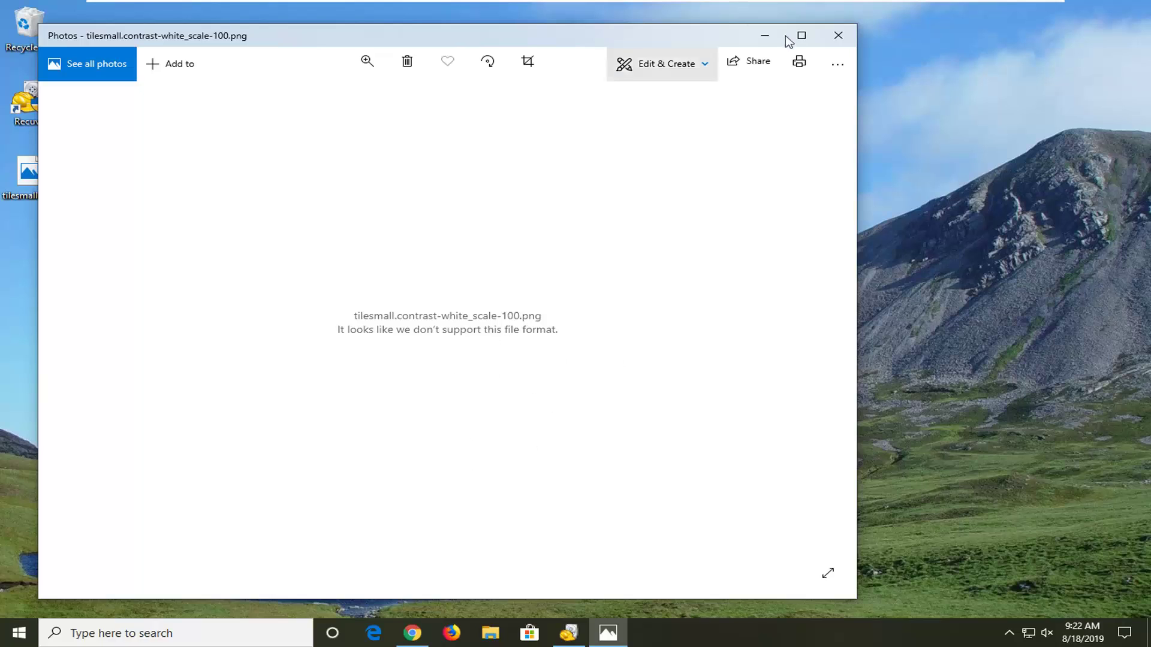
Close Photos and return to Recuva's scan results list.
click(837, 35)
click(753, 368)
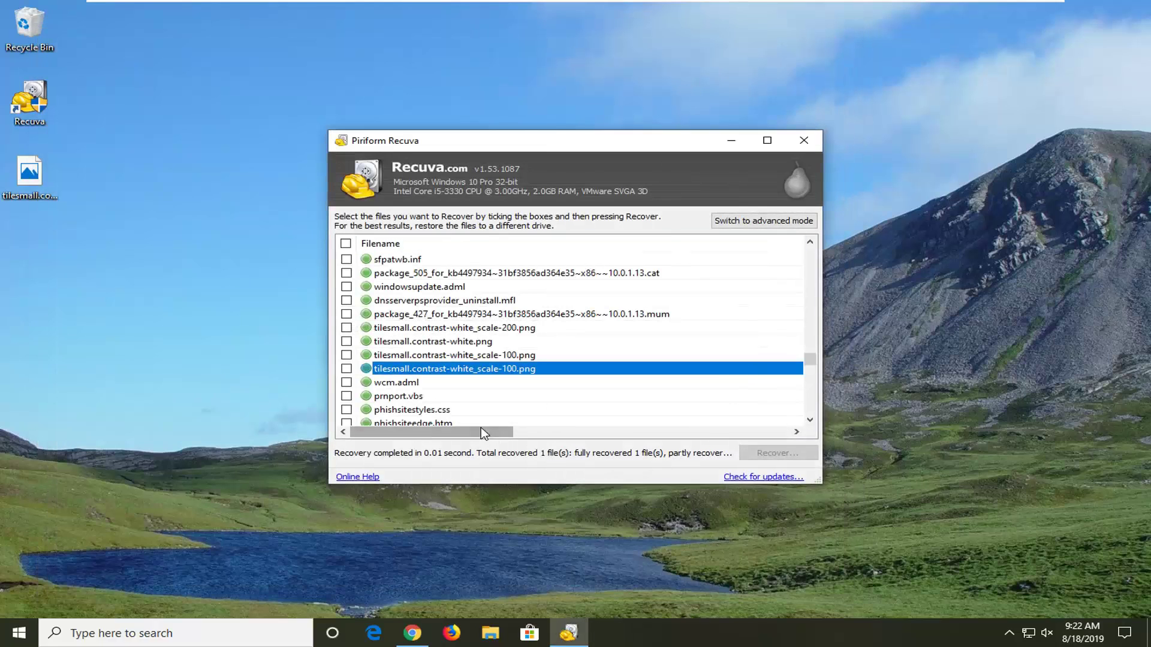
scroll(786, 346, down, 5)
scroll(801, 364, down, 3)
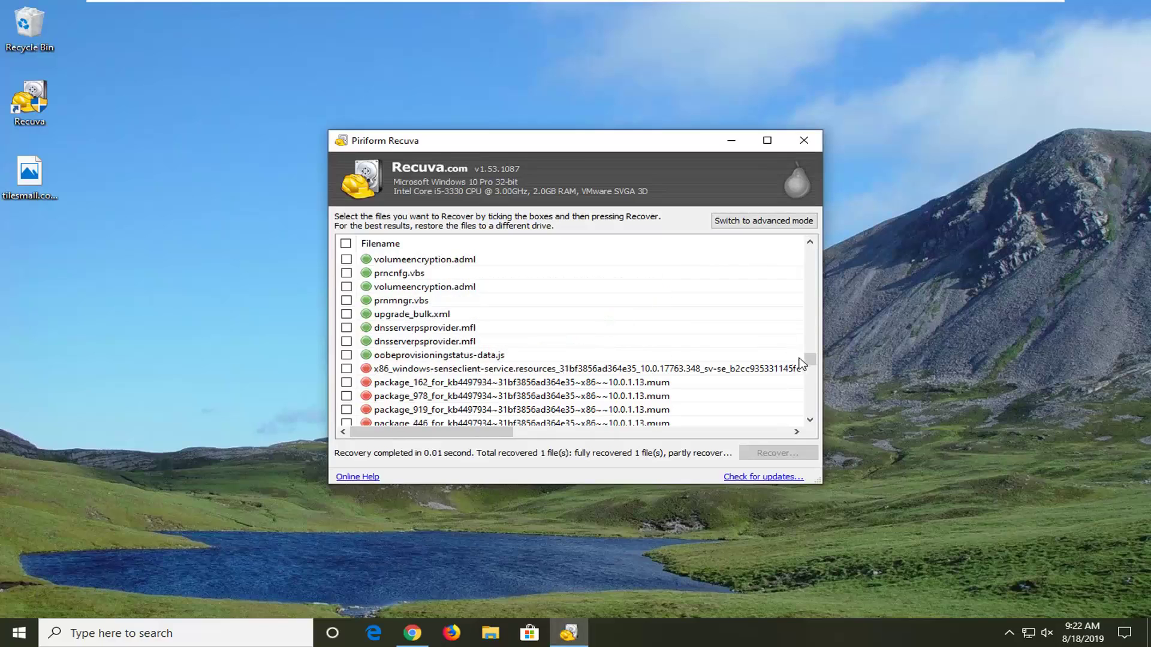
scroll(810, 363, up, 10)
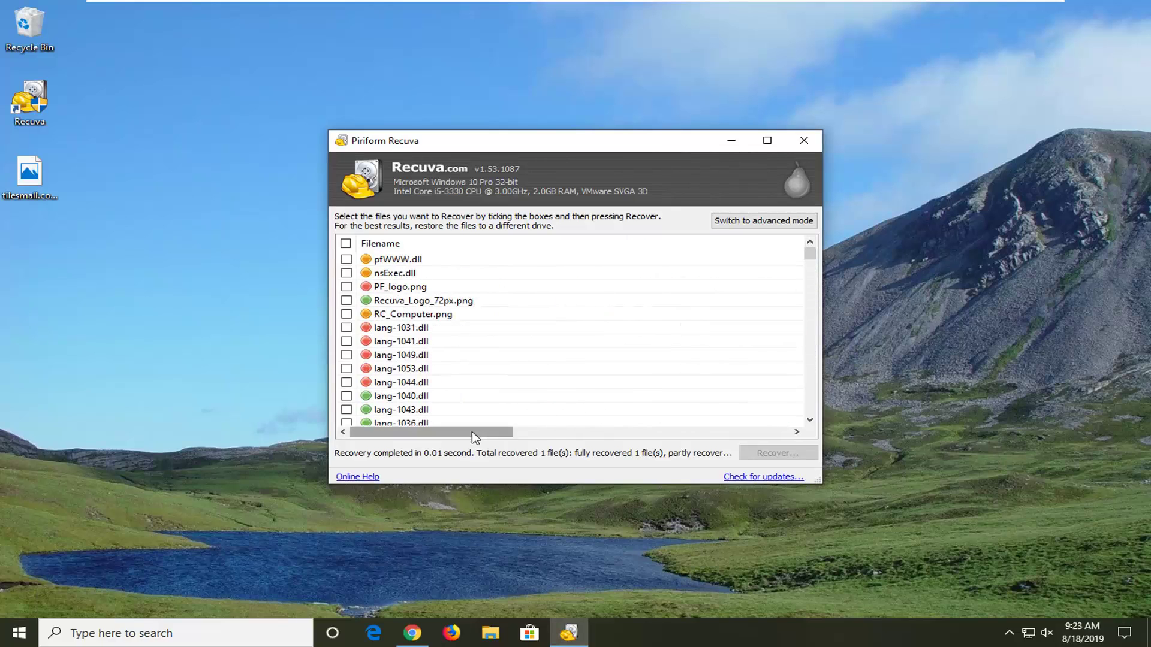
click(550, 431)
Narrow the blank and Filename columns to reveal Path and Last Modified, then browse the list.
drag(545, 244, 361, 252)
drag(606, 430, 511, 429)
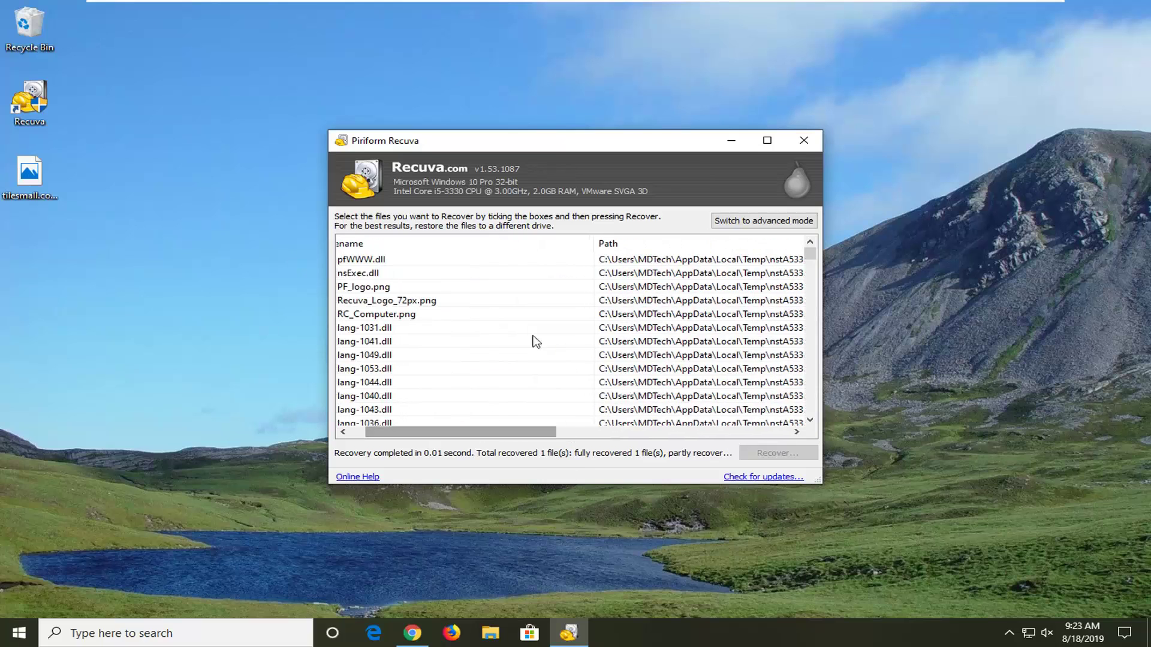
drag(594, 247, 488, 260)
drag(511, 431, 465, 357)
click(414, 350)
scroll(417, 357, down, 2)
scroll(417, 357, down, 10)
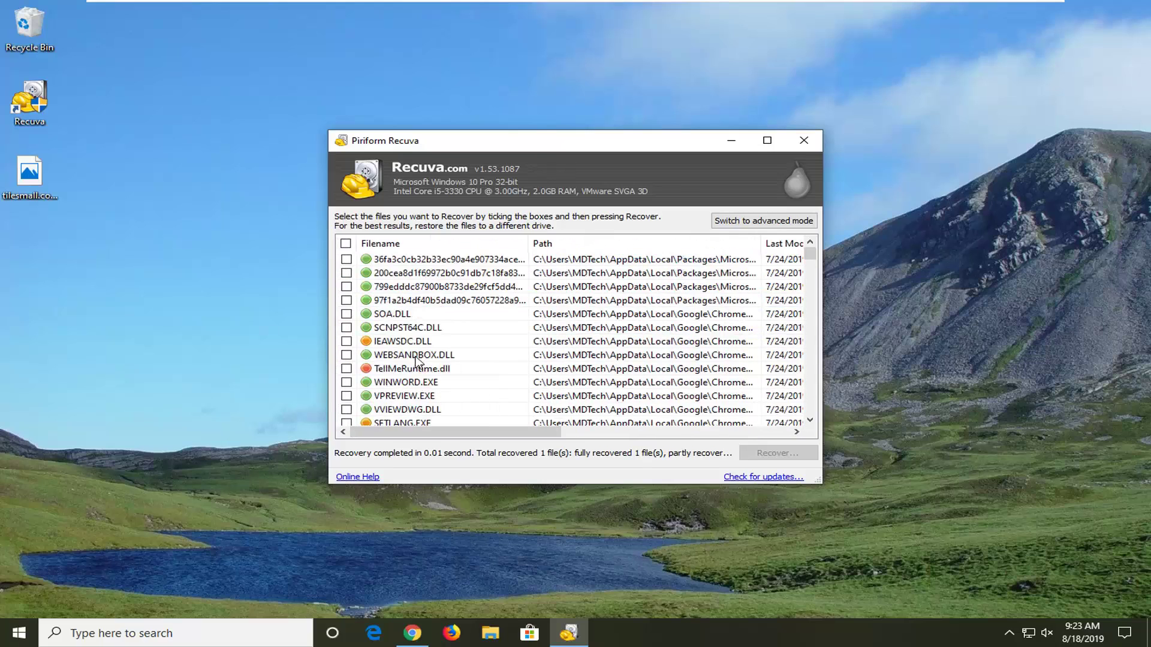
scroll(418, 372, down, 15)
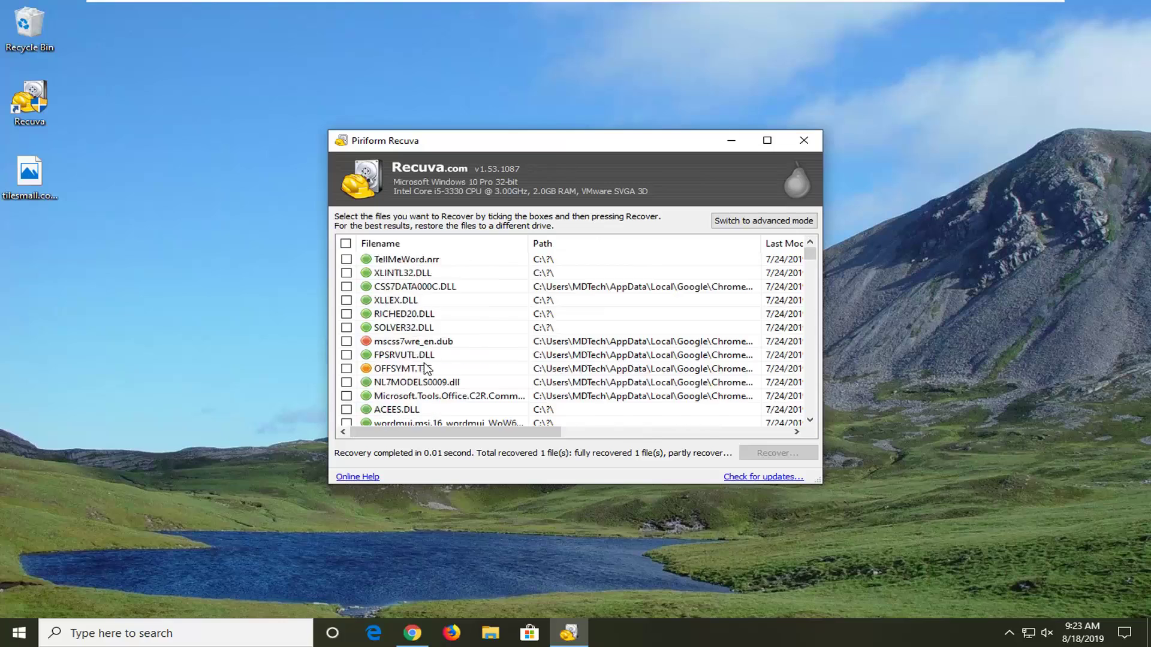
scroll(426, 370, down, 5)
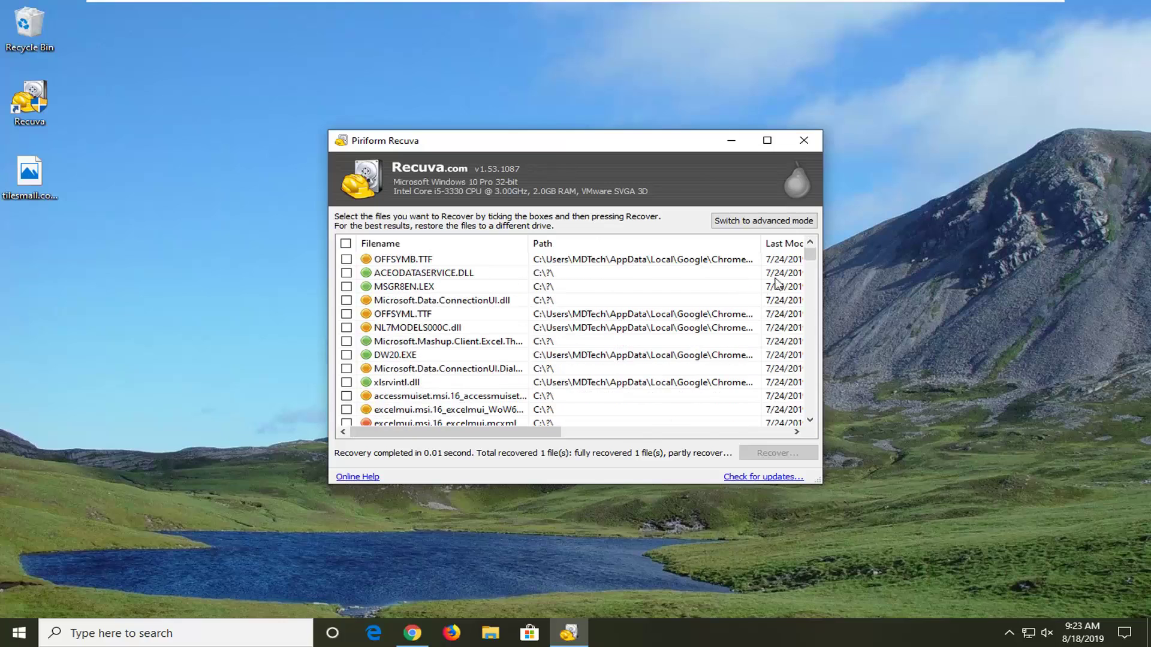
drag(810, 258, 807, 413)
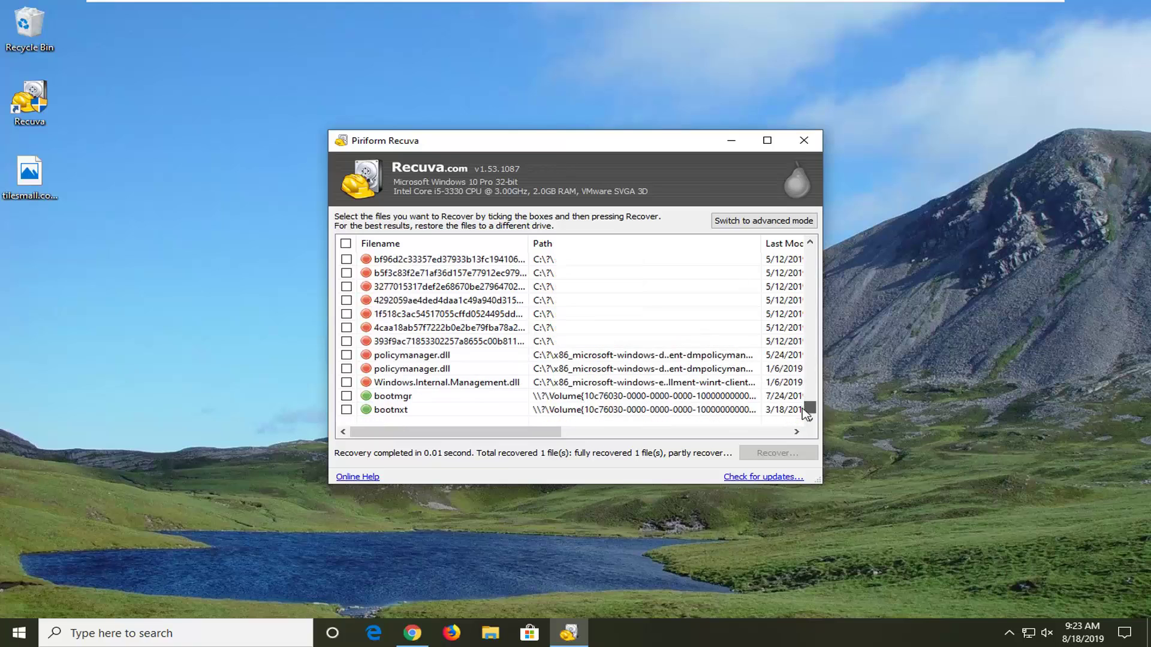
Switch to advanced mode, keep All Local Disks, and click into the 'Filename or path' filter box.
click(736, 222)
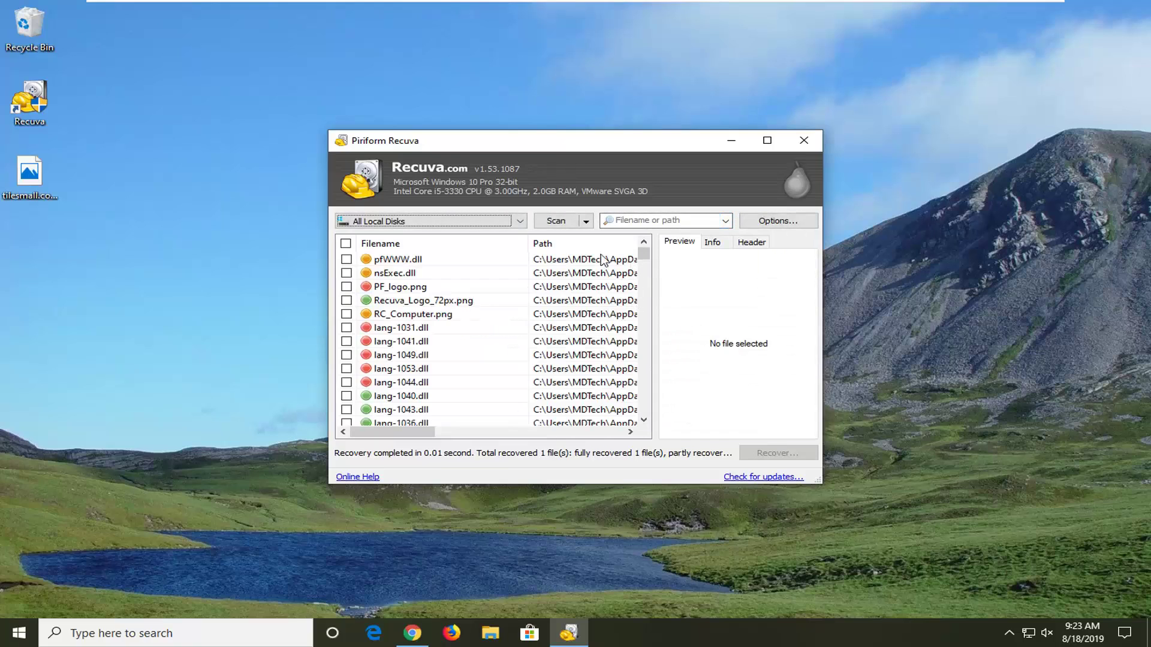
click(449, 221)
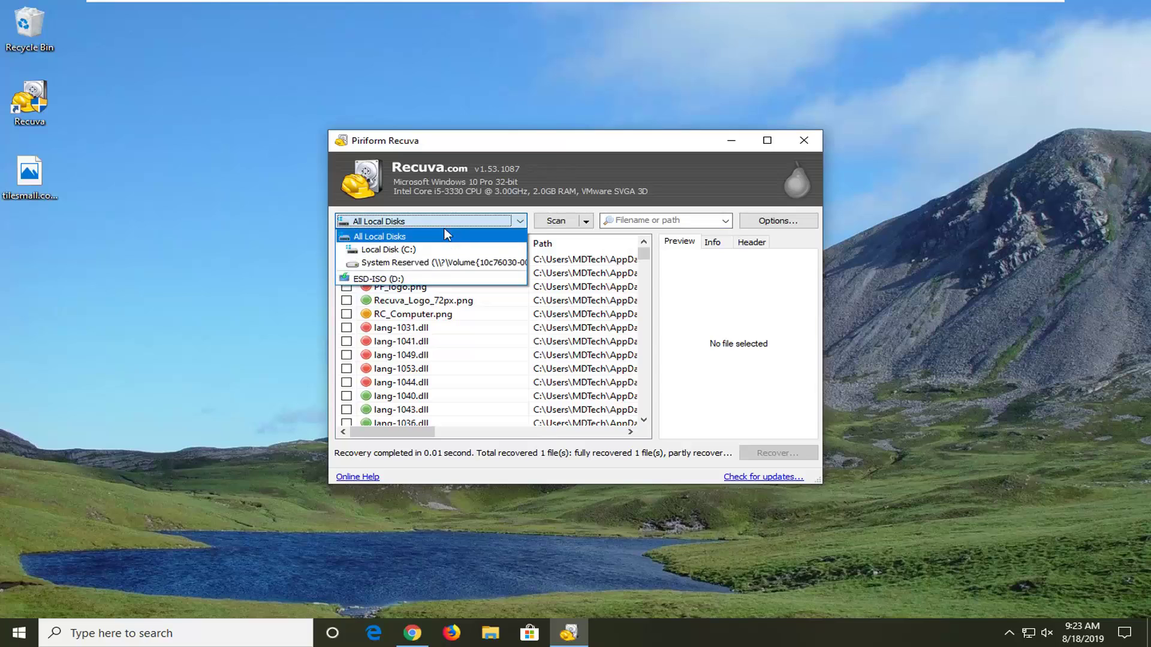
click(567, 211)
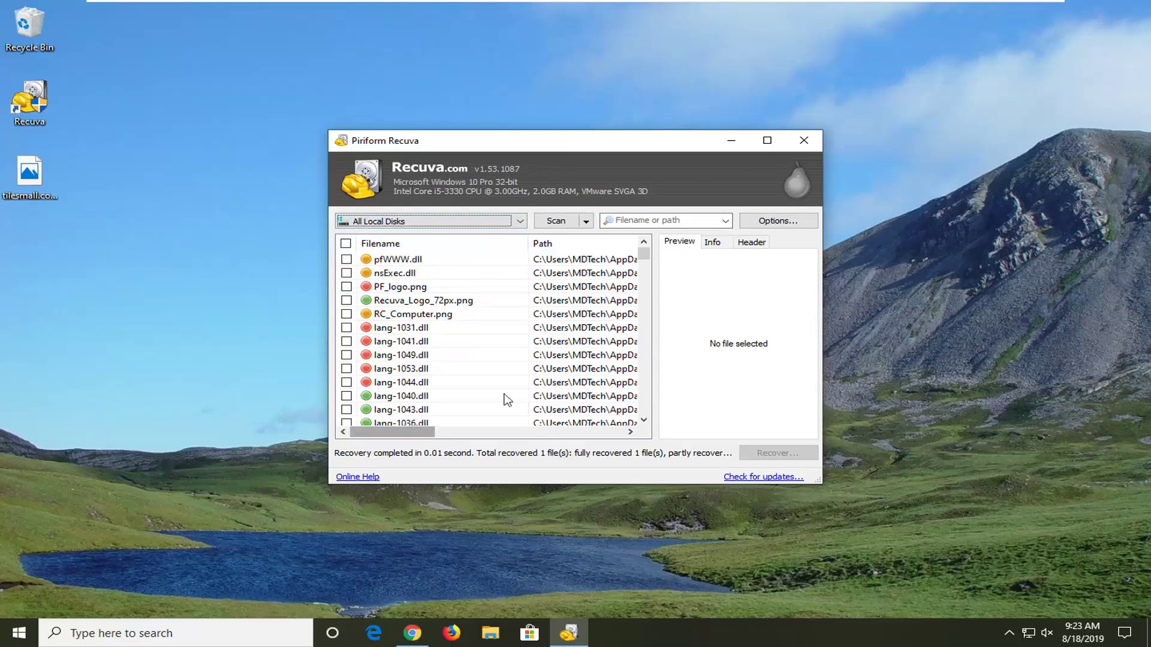
click(660, 220)
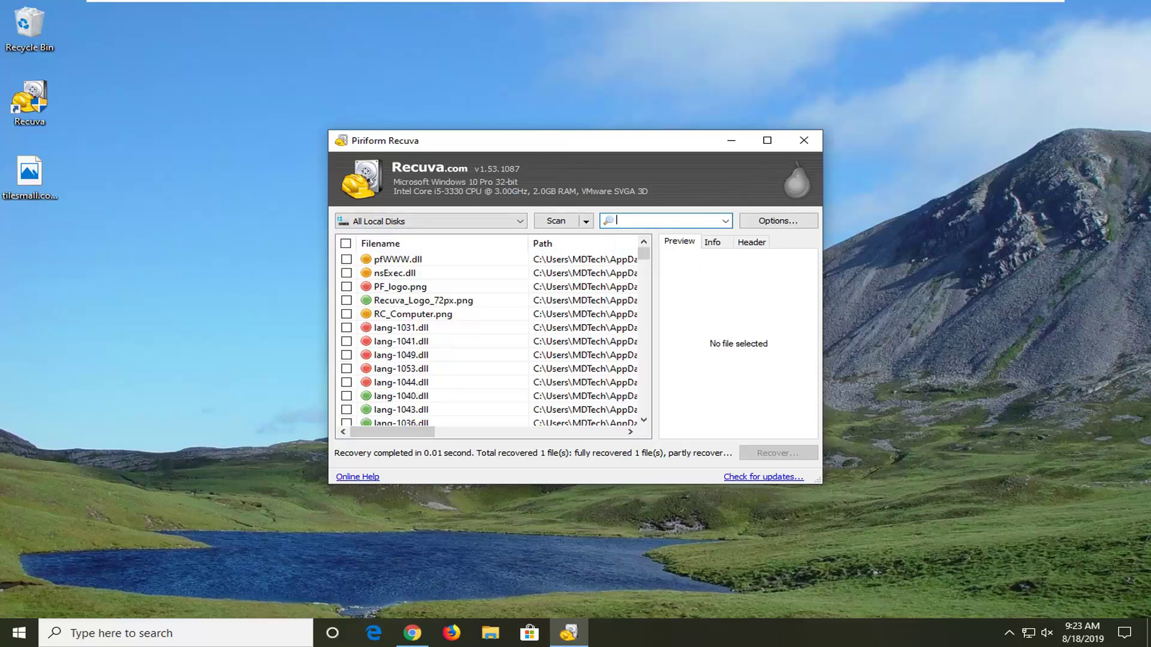
scroll(442, 380, down, 10)
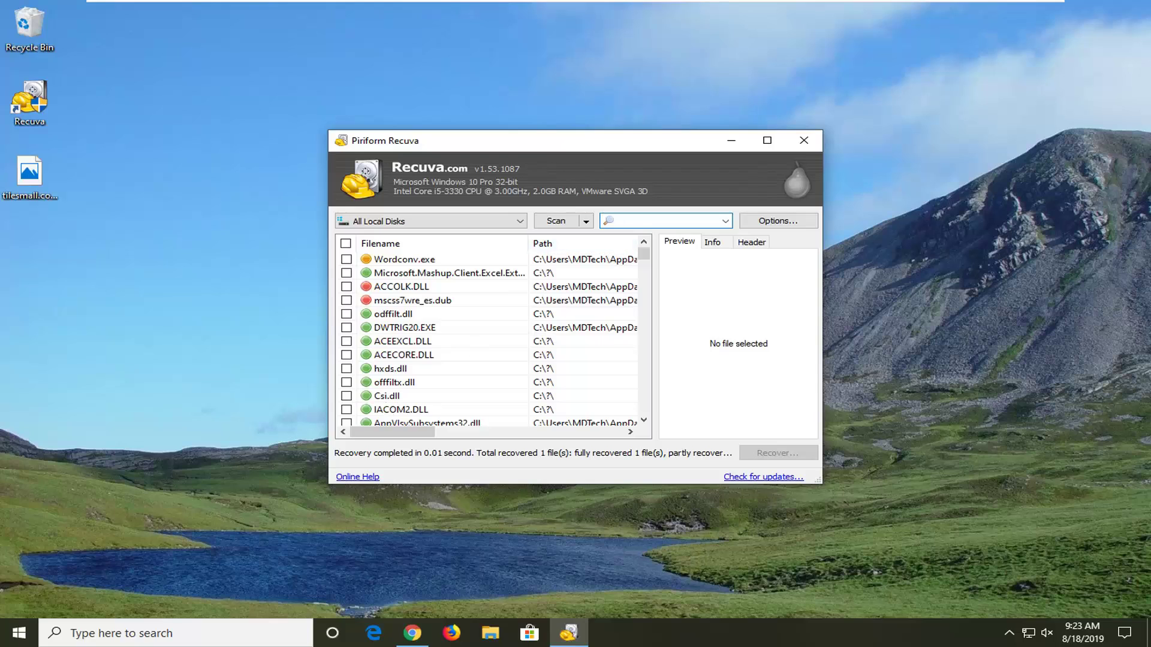
scroll(610, 294, up, 4)
Filter the scan results to csi.dll, view the ncsi.dll entry's actions, then close Recuva.
text(cs)
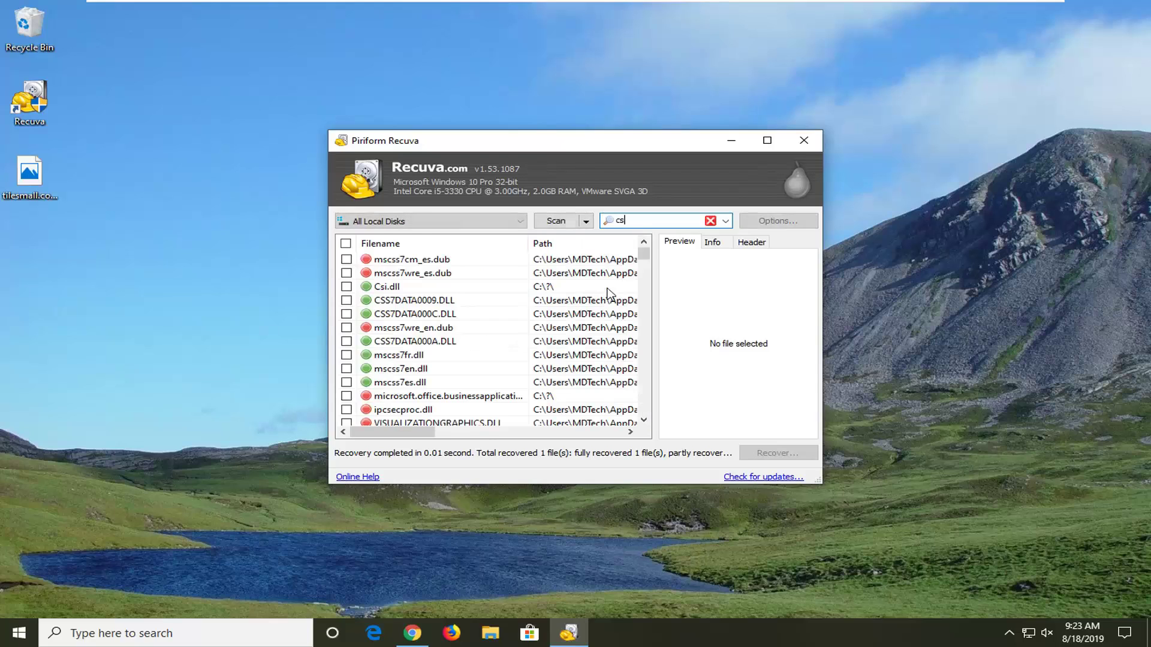
text(i.dk)
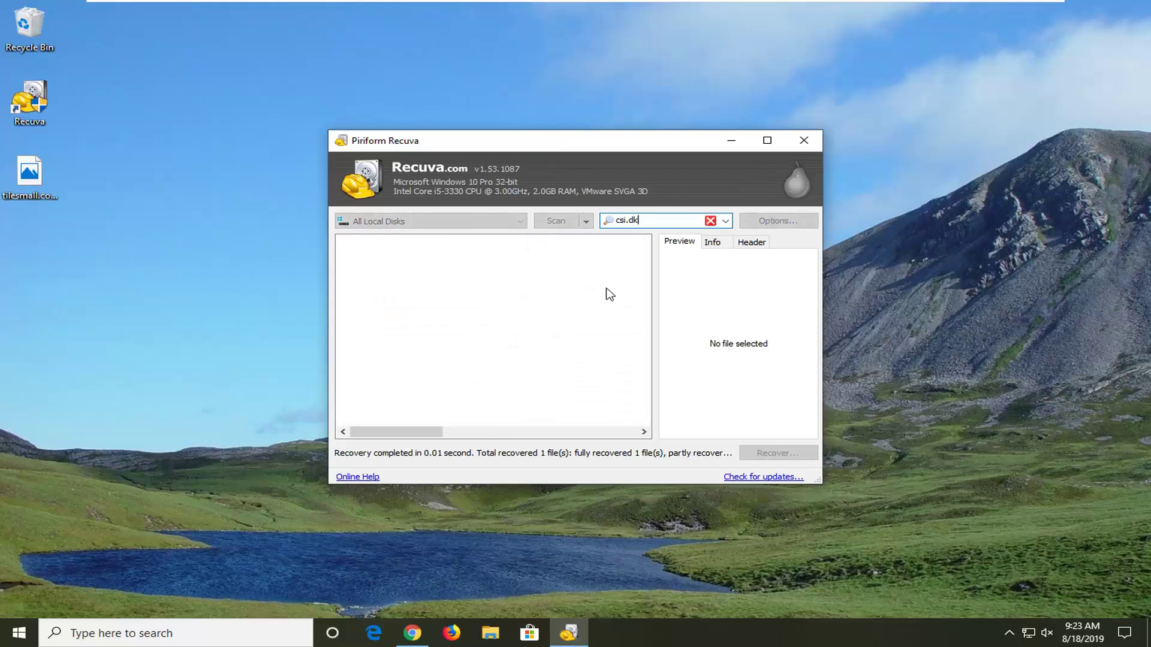
text(l)
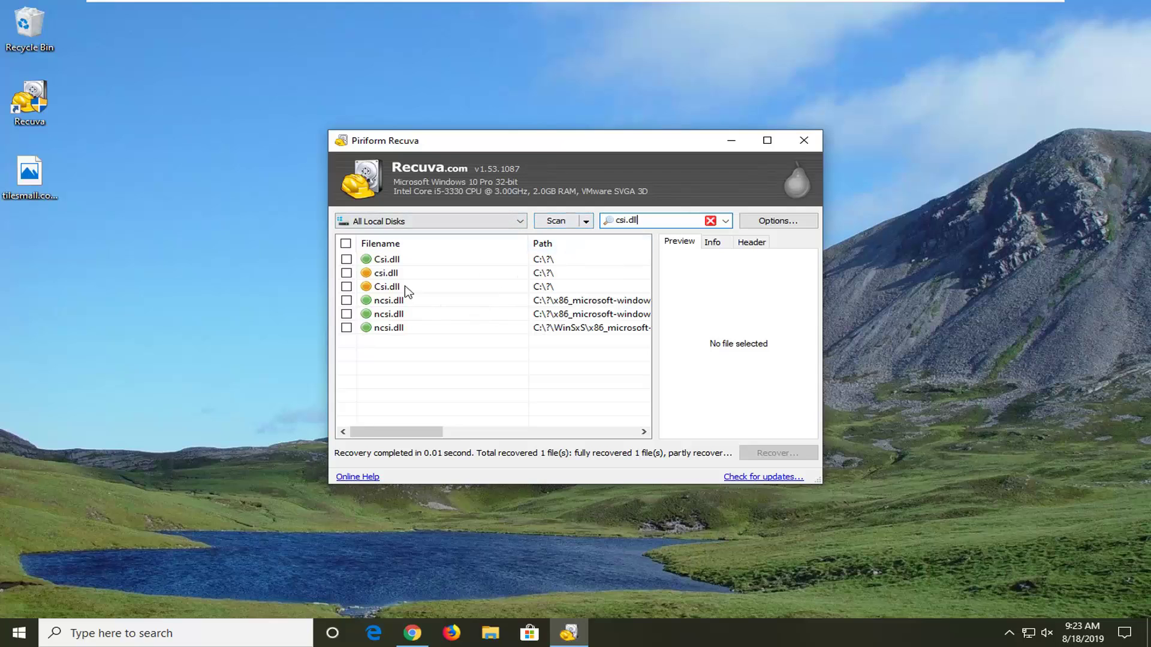
mouse_move(398, 431)
mouse_down()
mouse_move(545, 432)
mouse_move(388, 424)
mouse_up()
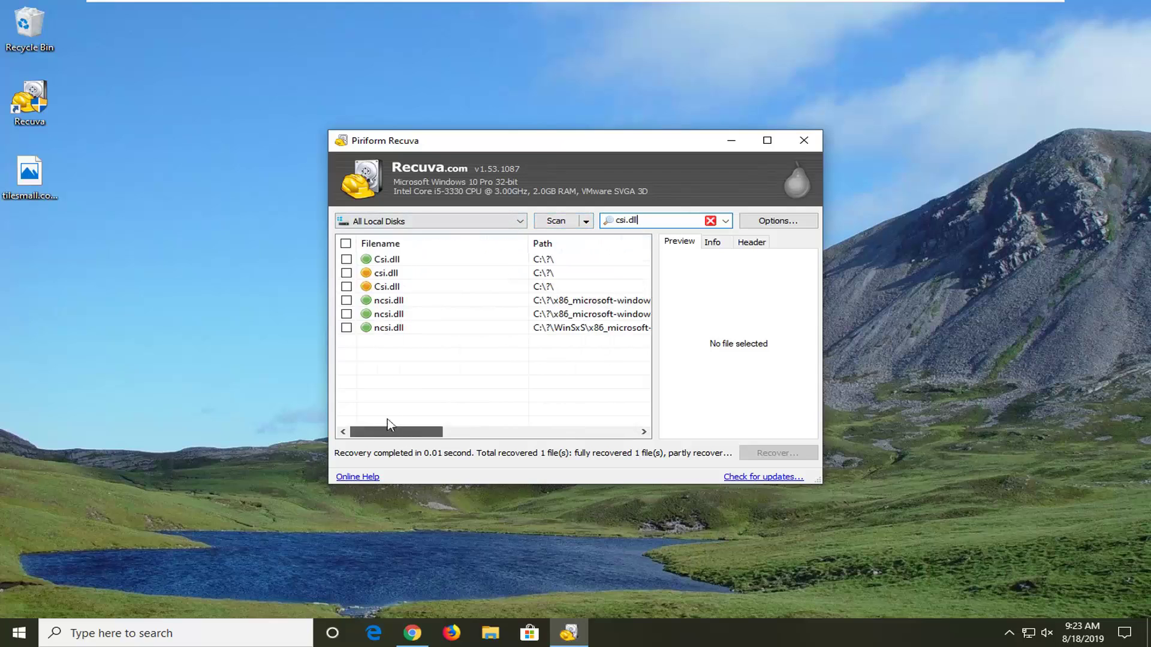
right_click(386, 302)
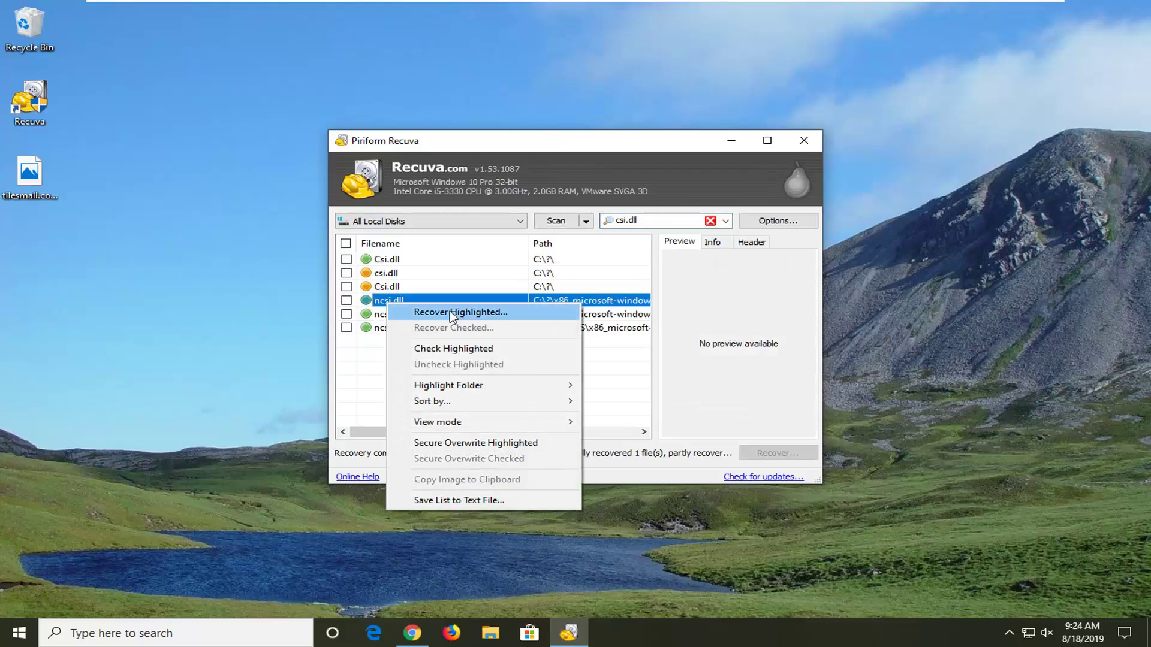
drag(368, 436, 308, 420)
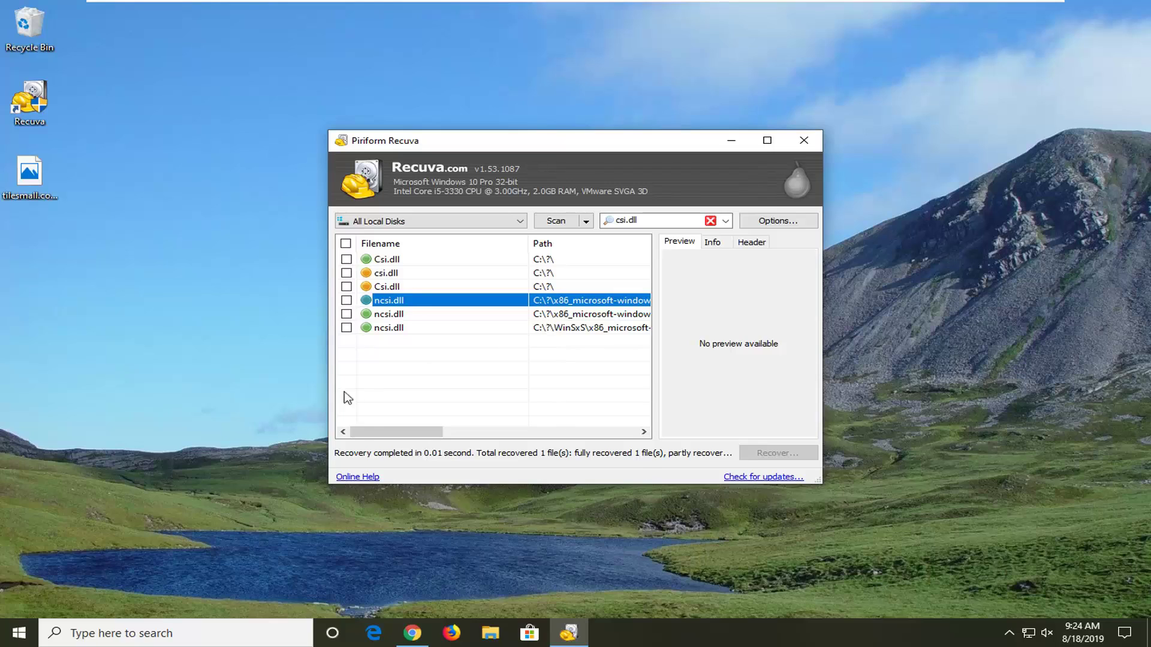
click(810, 141)
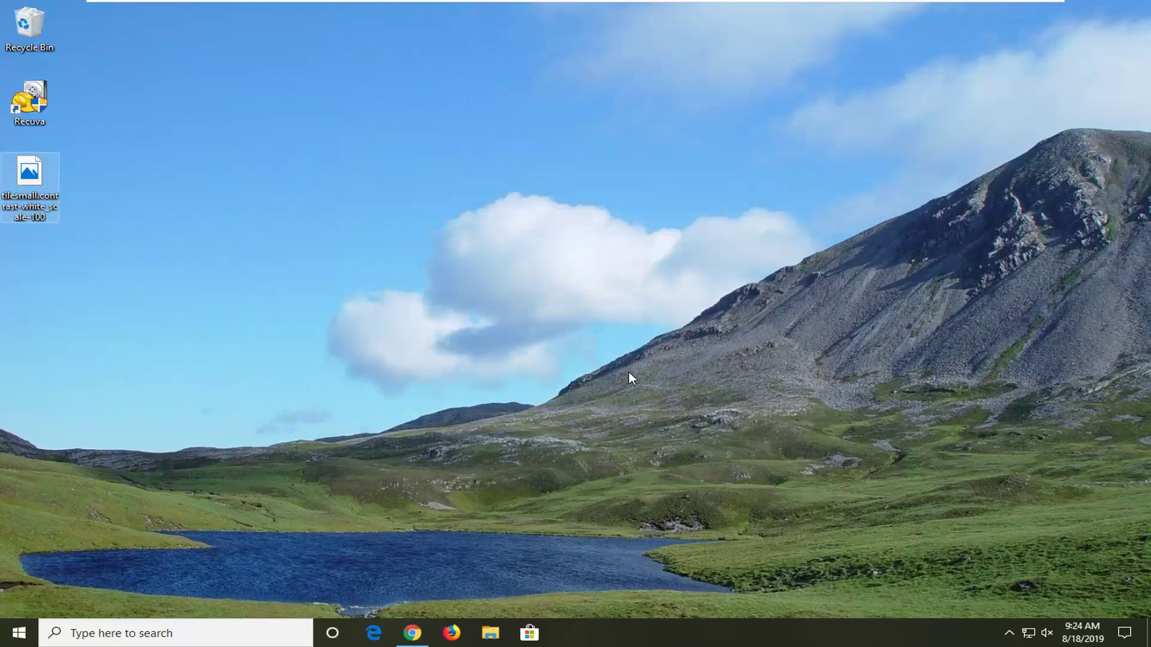